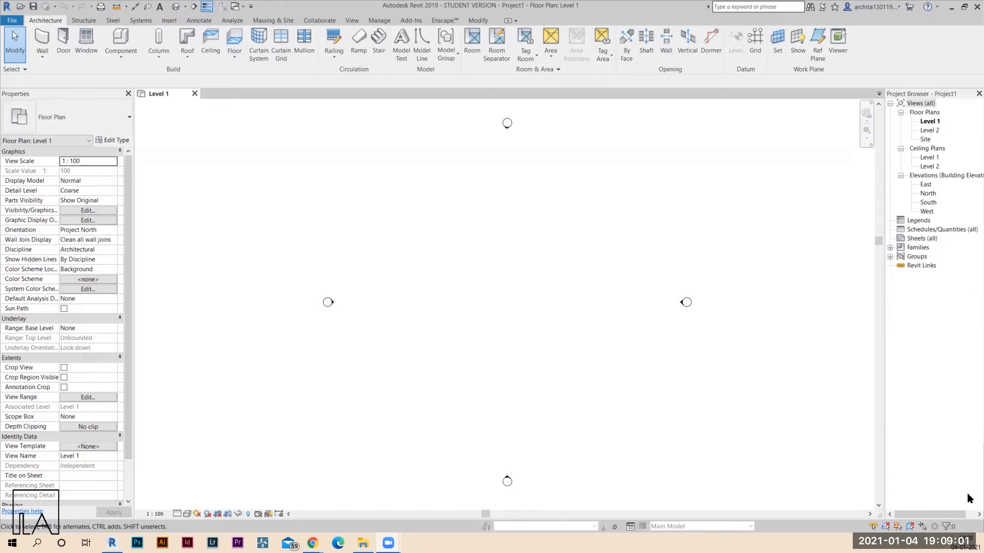
Open the sample project rac_basic_sample_project.rvt from the Samples folder
mouse_move(313, 538)
click(445, 21)
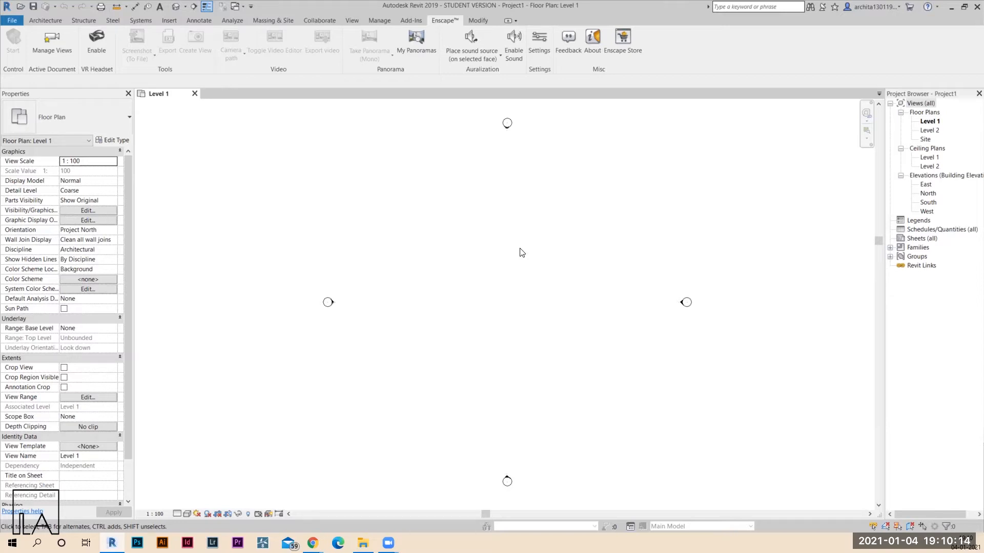
click(8, 23)
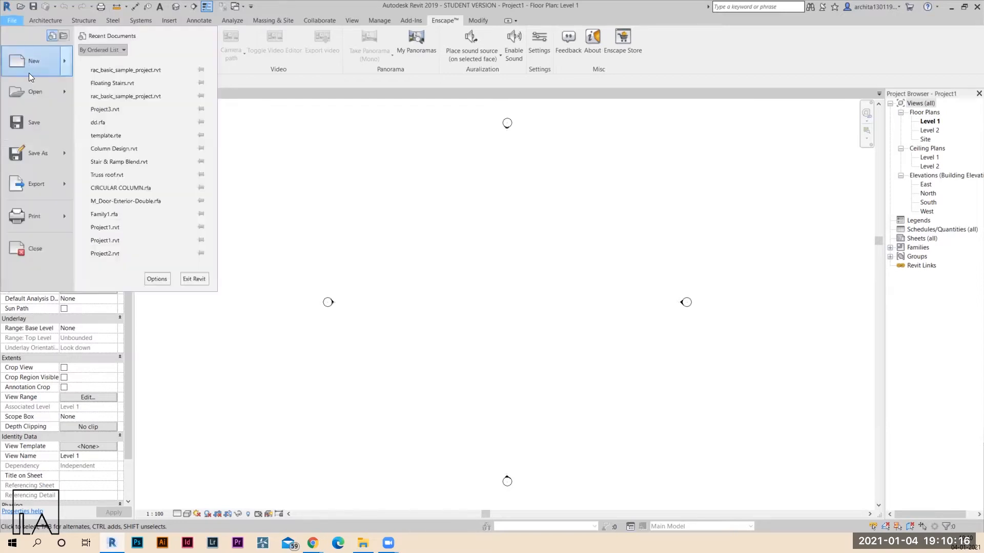
mouse_move(65, 92)
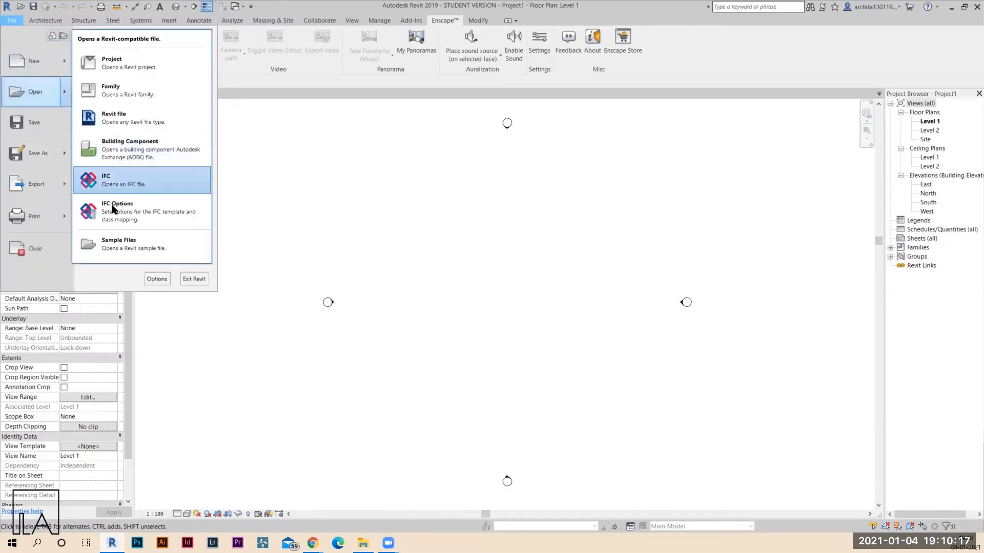
click(130, 243)
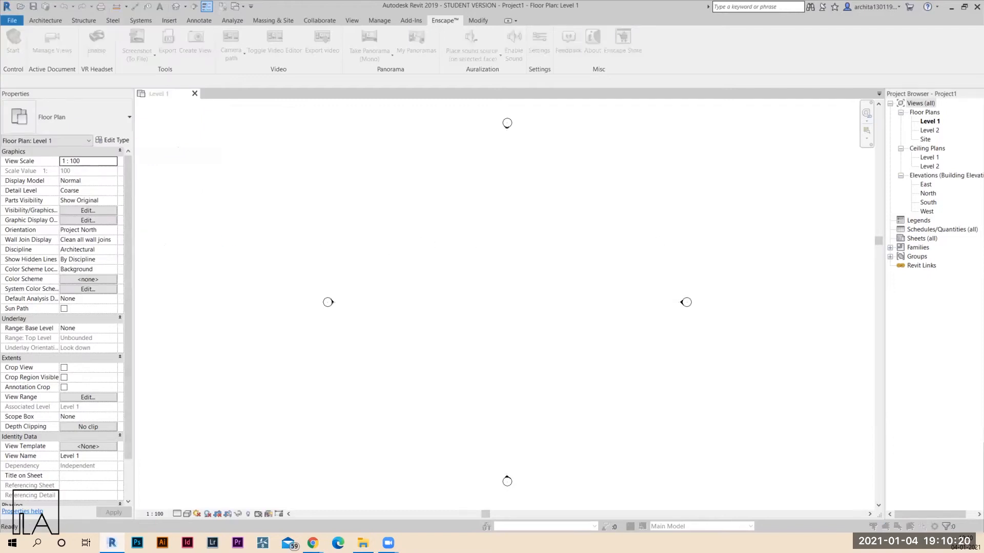
click(395, 312)
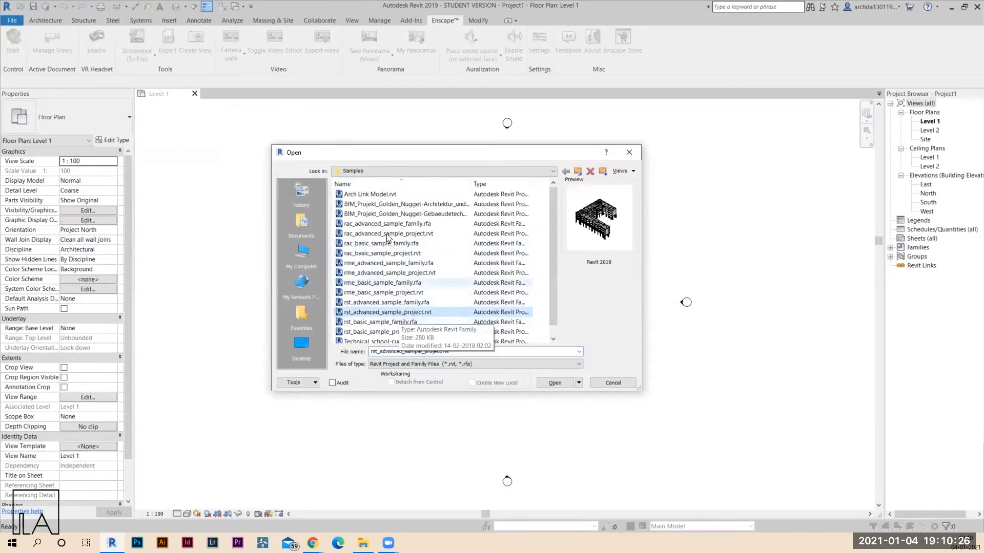
click(382, 254)
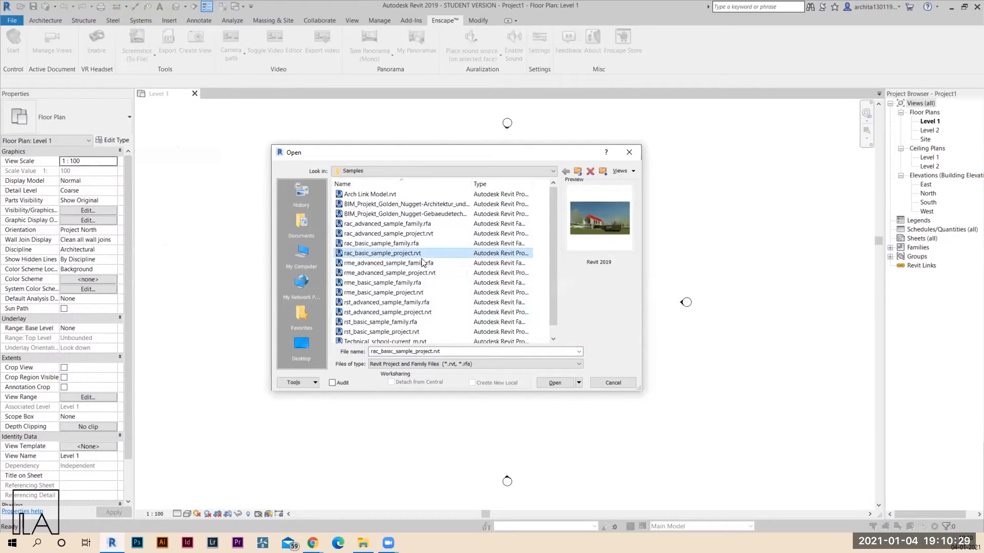
click(554, 383)
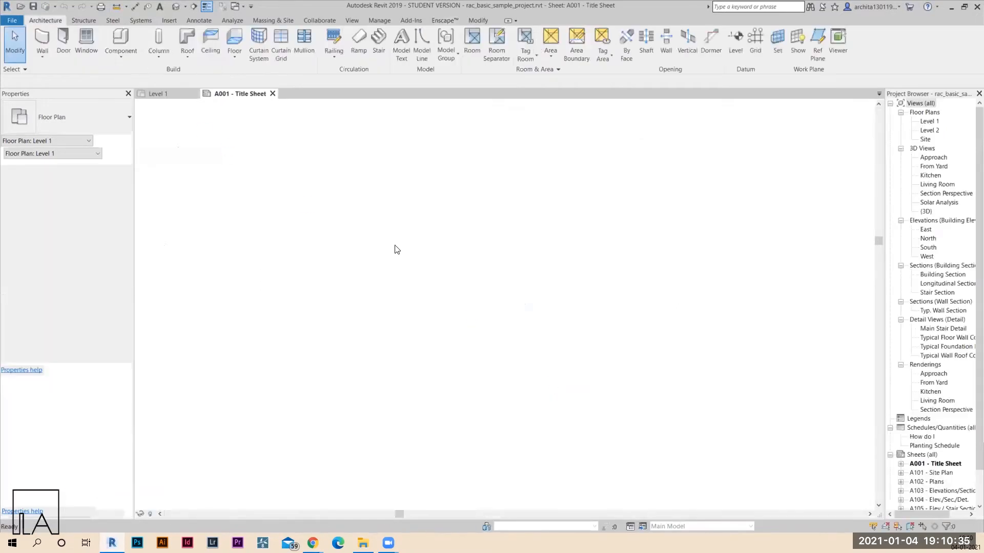
Show the project's default 3D view and start Enscape's live rendering of it
click(176, 6)
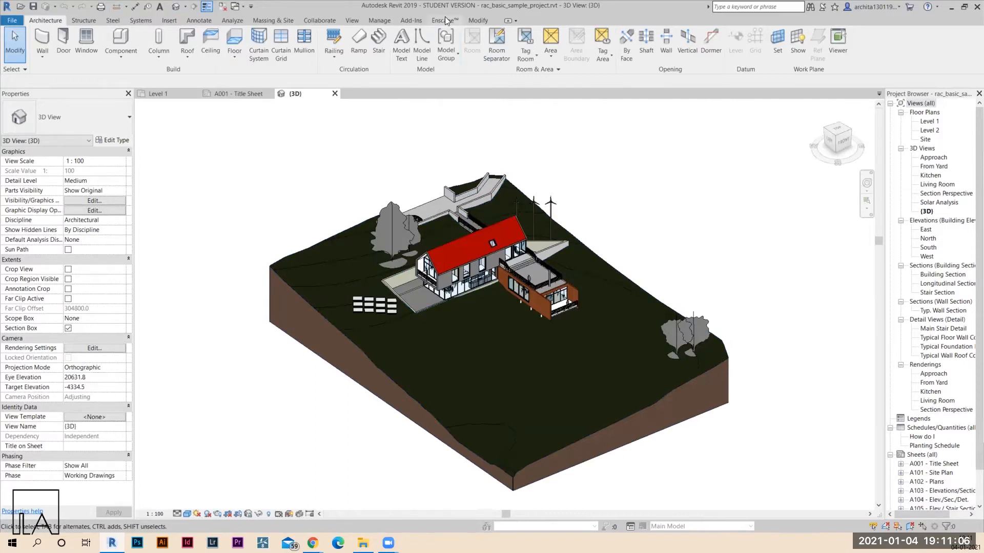
click(445, 20)
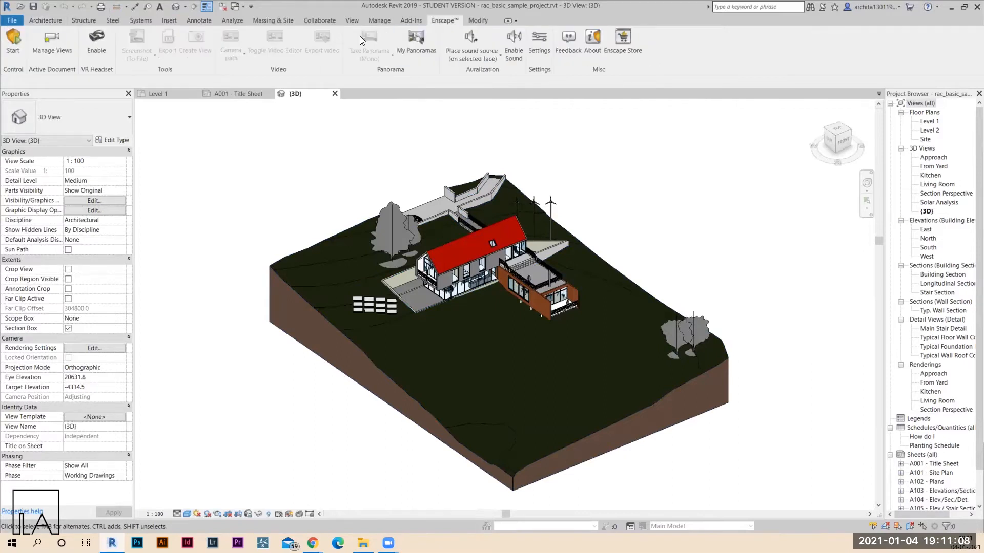
click(12, 46)
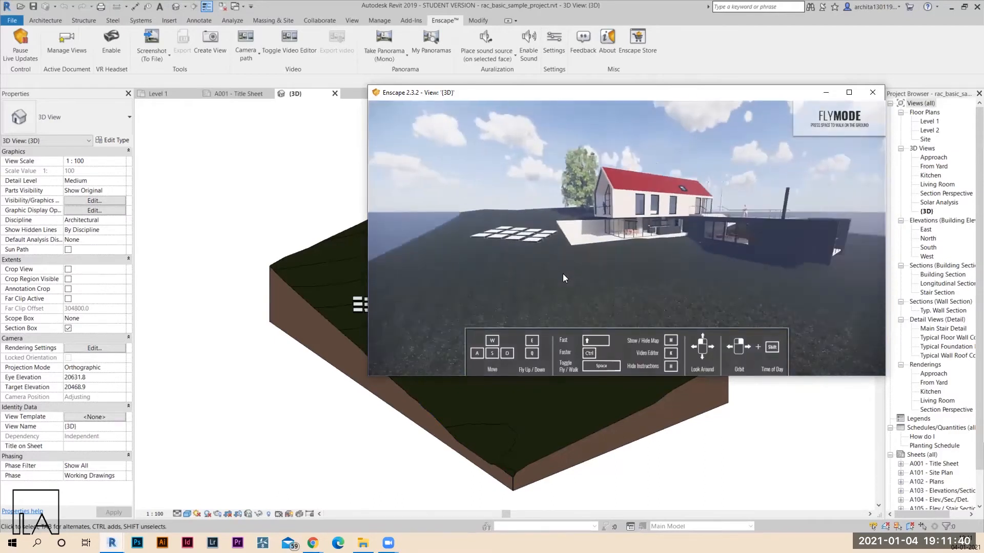
Orbit and zoom the Enscape rendering to examine the house and its site from outside
scroll(565, 273, down, 3)
right_drag(566, 274, 577, 222)
scroll(577, 222, down, 1)
scroll(518, 257, down, 3)
scroll(700, 207, up, 3)
scroll(724, 177, up, 2)
scroll(677, 179, up, 2)
right_drag(678, 179, 734, 108)
Arrange the Enscape and Revit windows side by side, each filling half of the desktop
right_drag(596, 313, 604, 312)
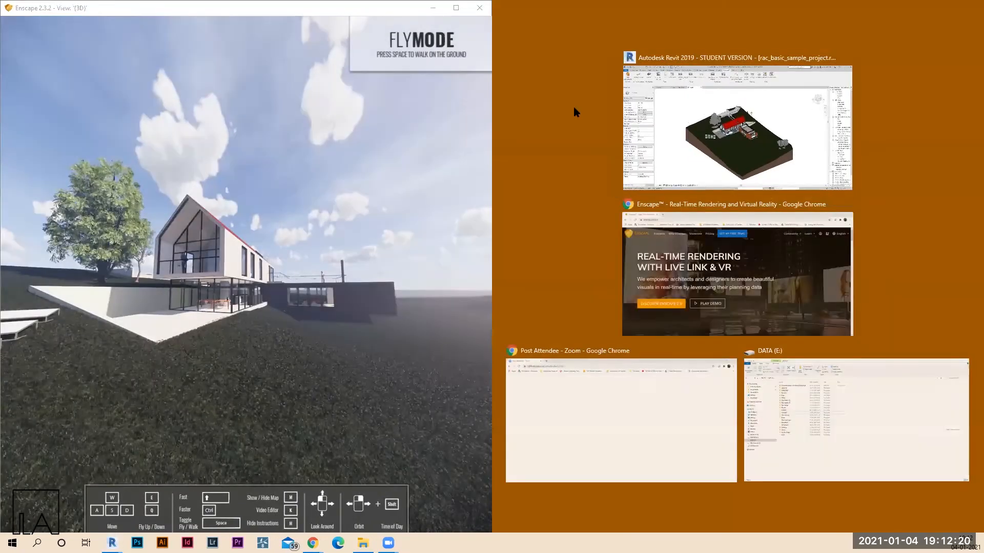
click(743, 123)
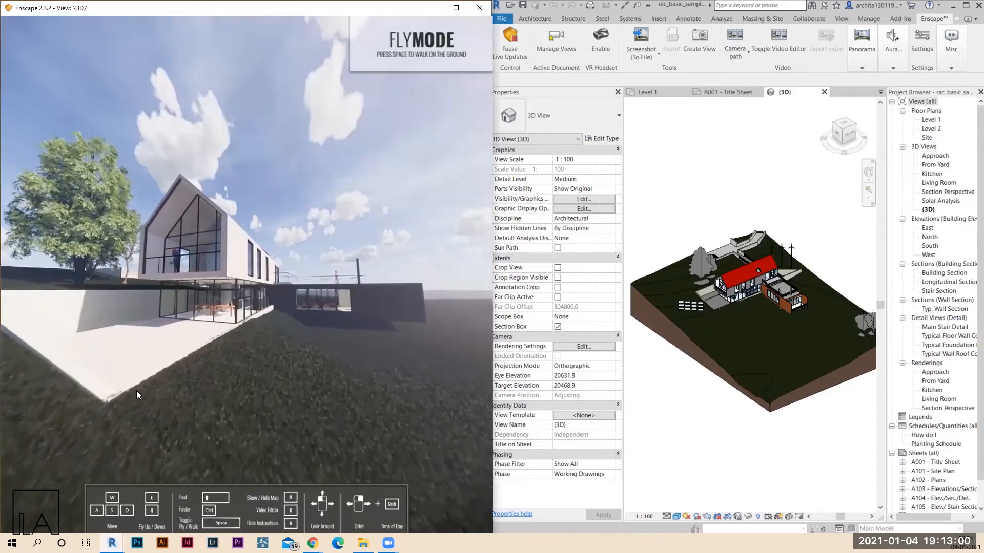
Fly the Enscape camera forward, backward and sideways in front of the house to examine its terrace and glazed gable
key(w)
key(s)
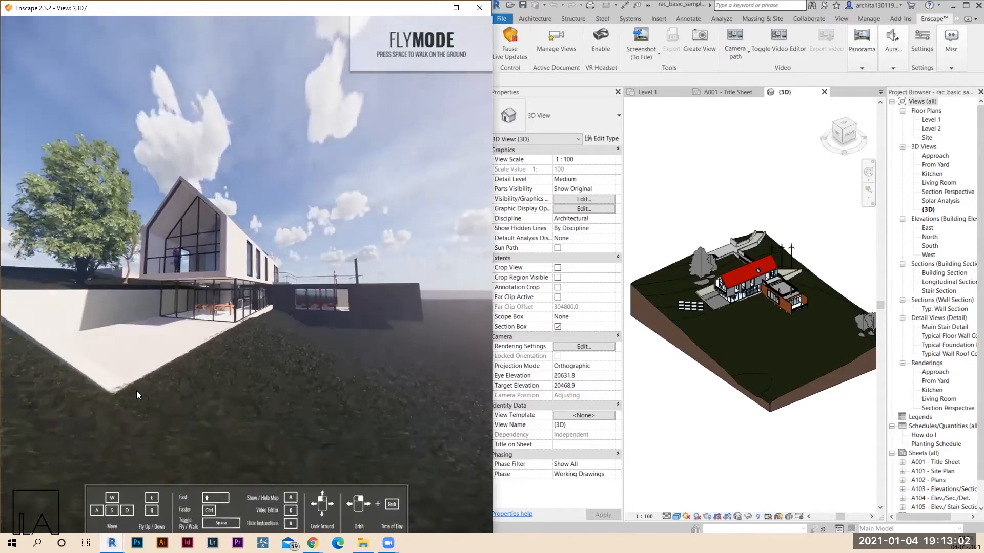
key(d)
key(d)
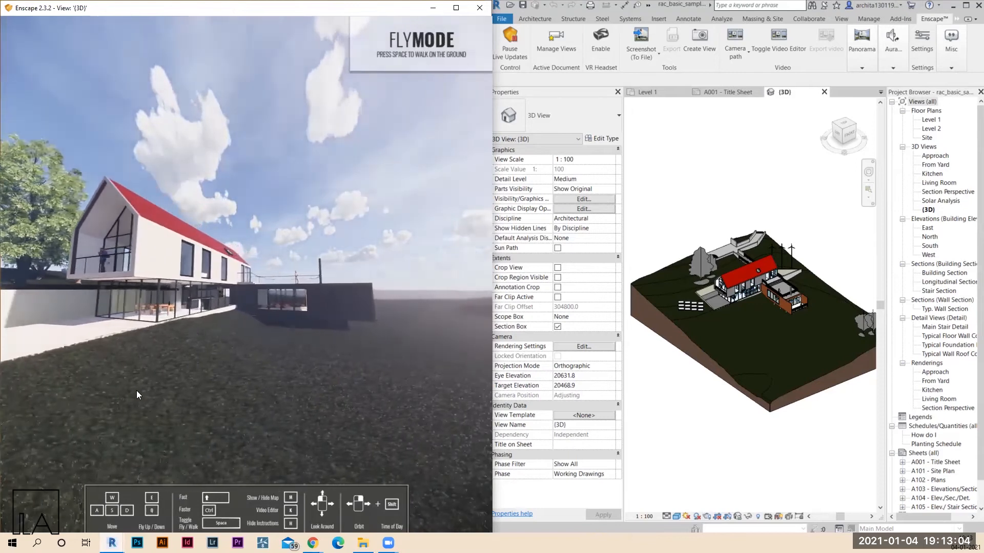
key(a)
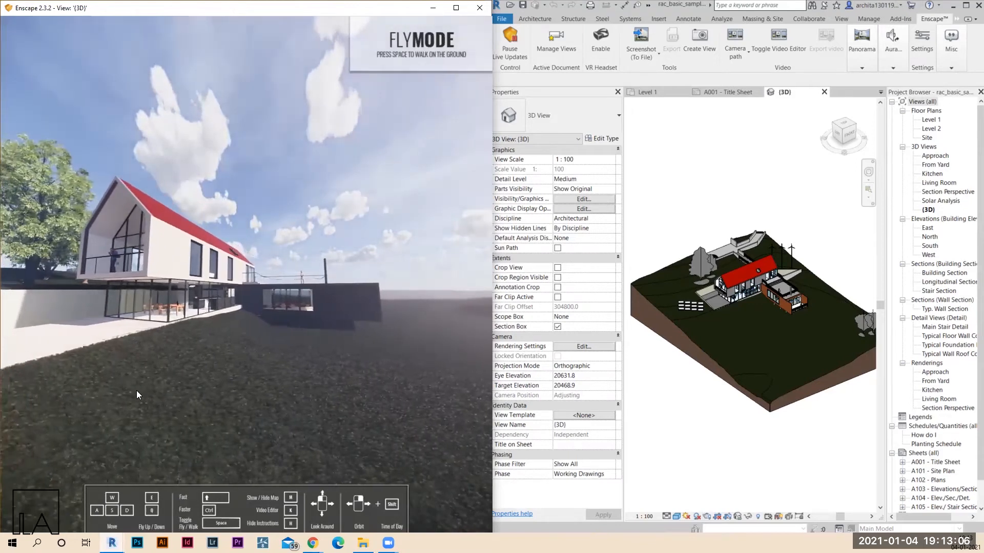
key(a)
key(w)
key(w)
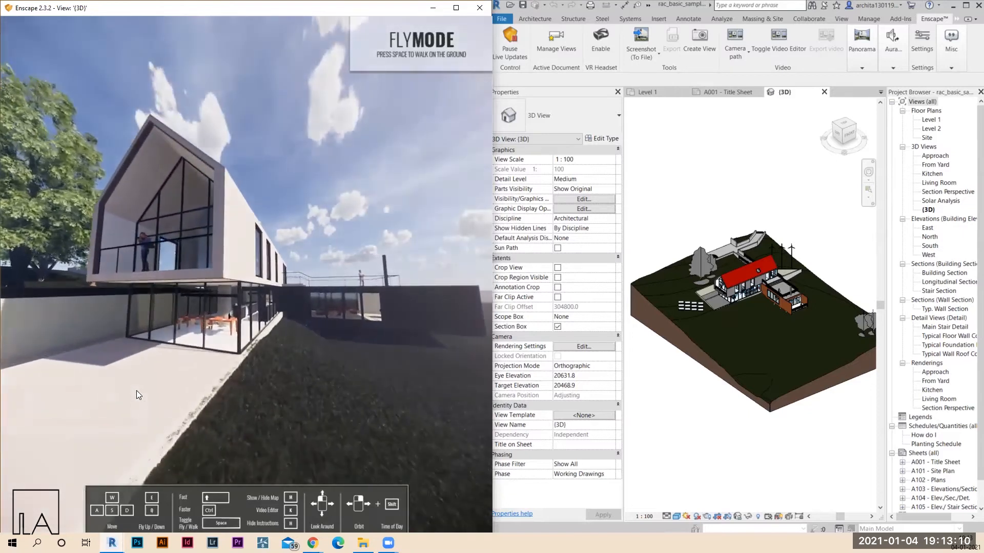
key(s)
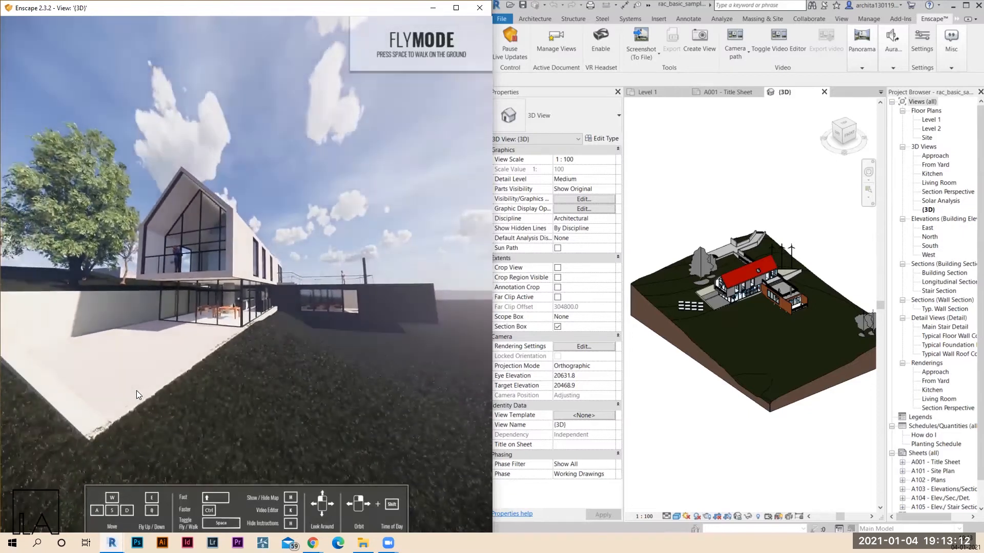
Fly the Enscape camera up and down, and switch to walk mode and back to fly mode
key(e)
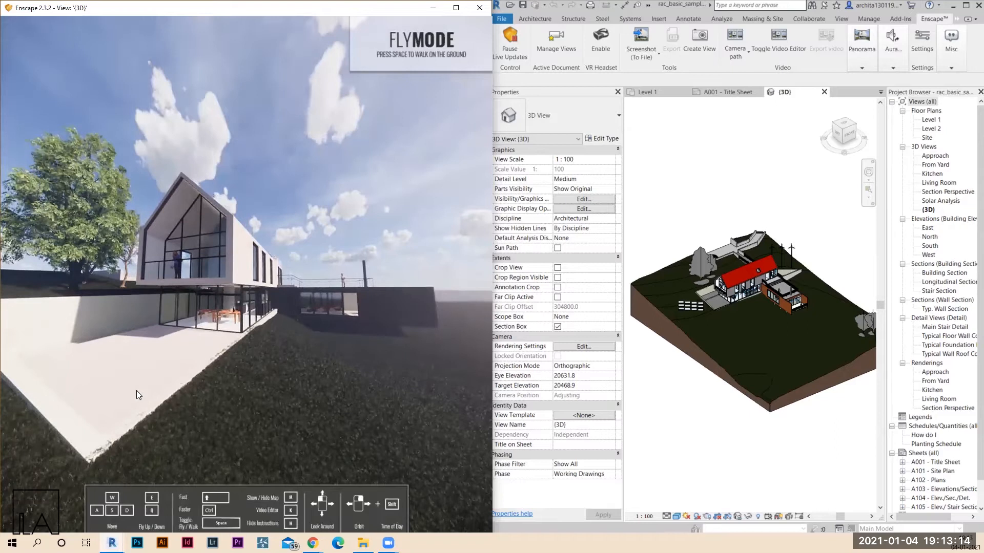
key(q)
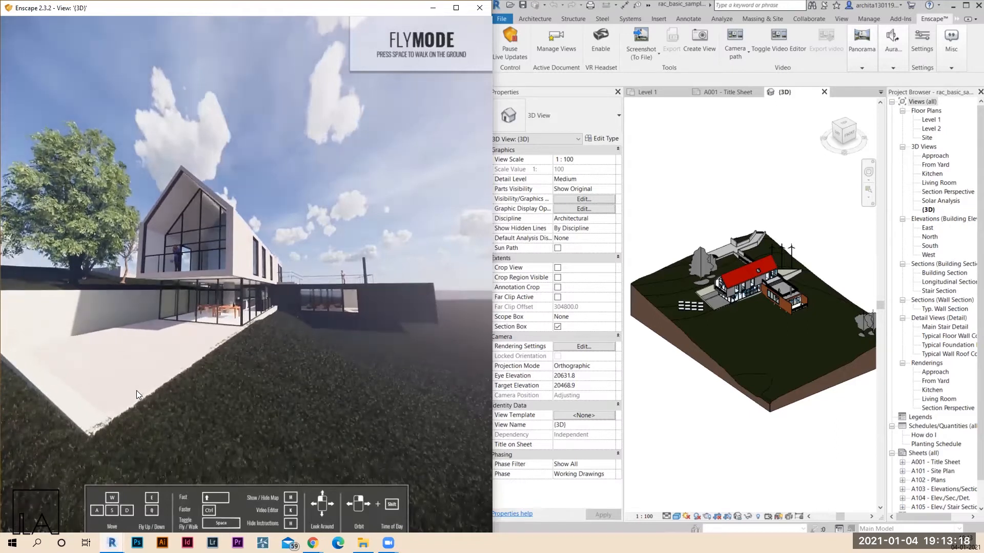
key(space)
key(space)
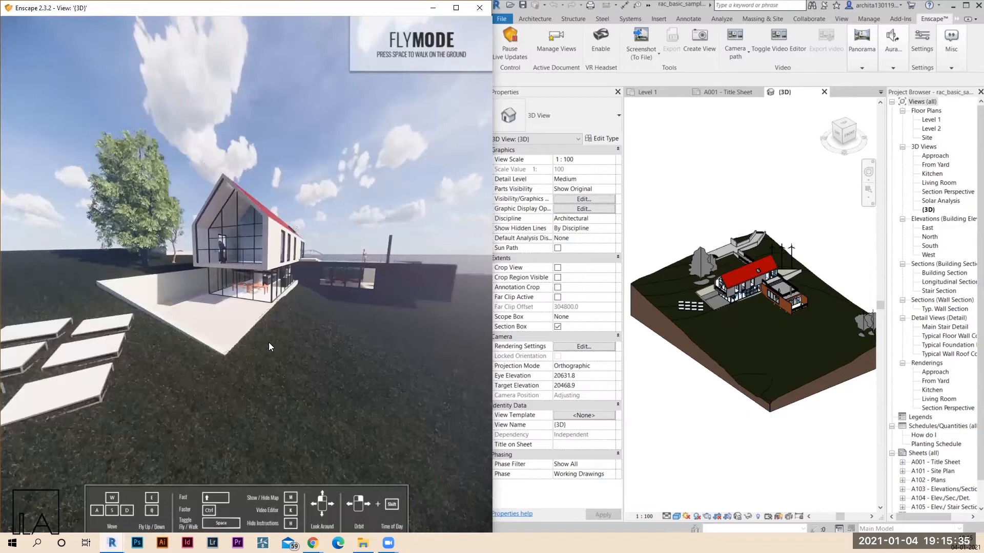
Move the Enscape camera in along the tree side of the house and back around the glazed gable to examine both sides
scroll(267, 335, up, 4)
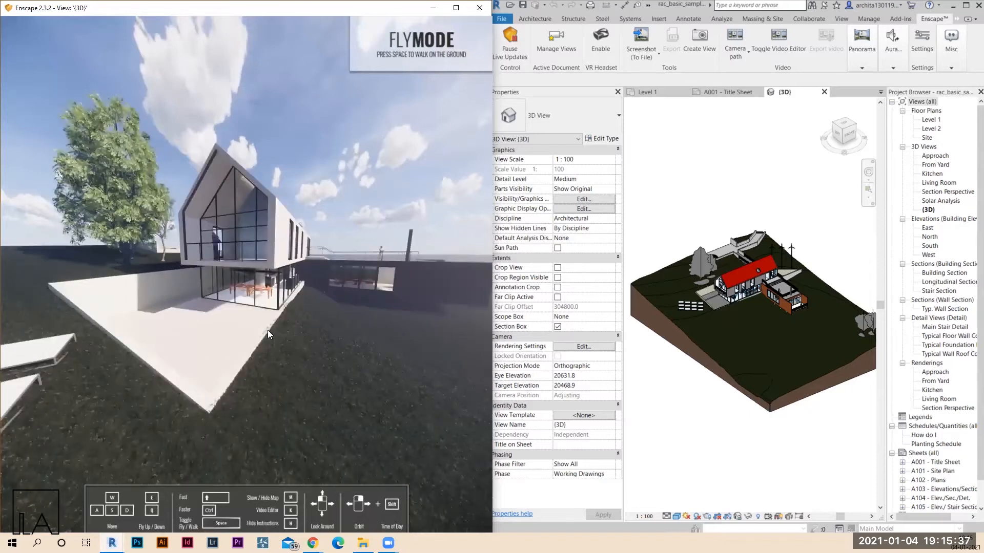
scroll(339, 413, down, 3)
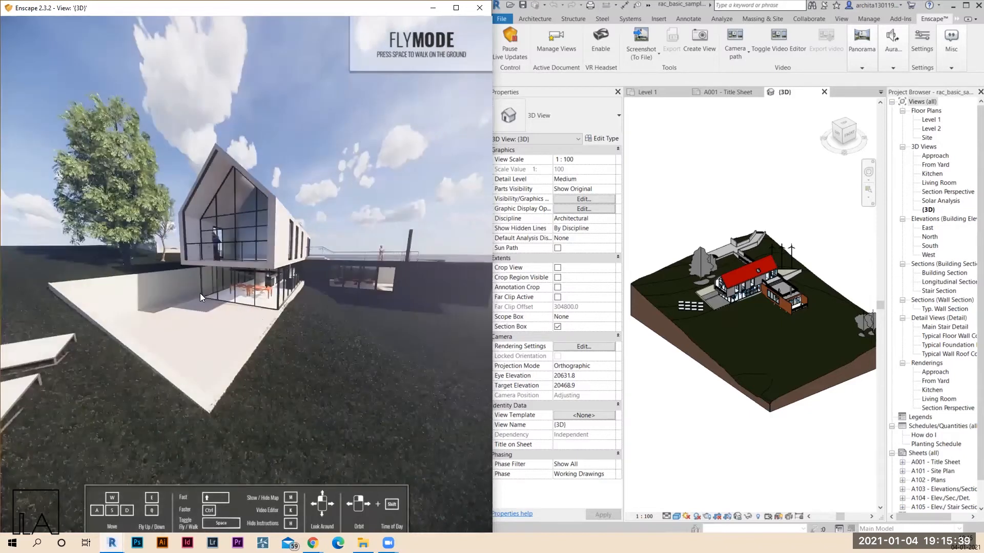
scroll(121, 234, up, 4)
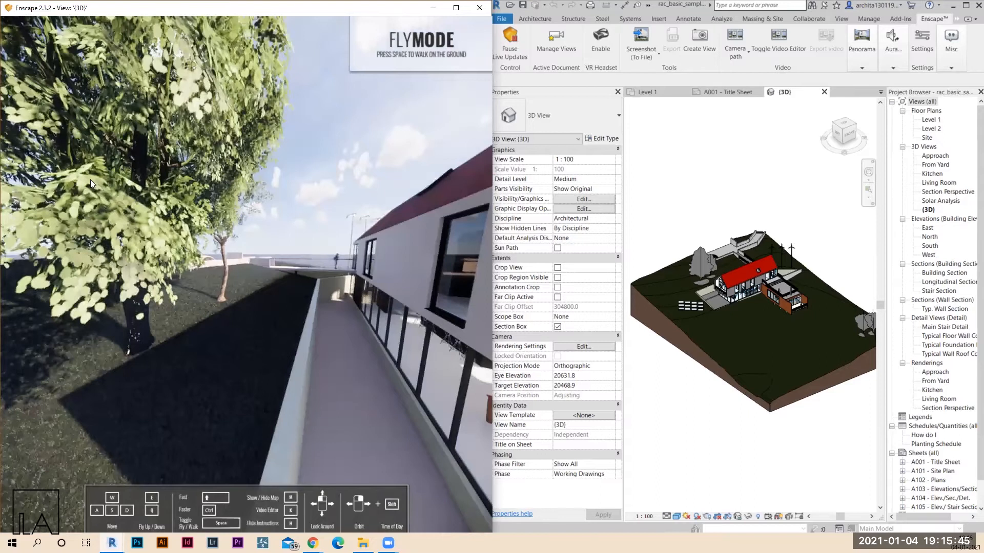
key(s)
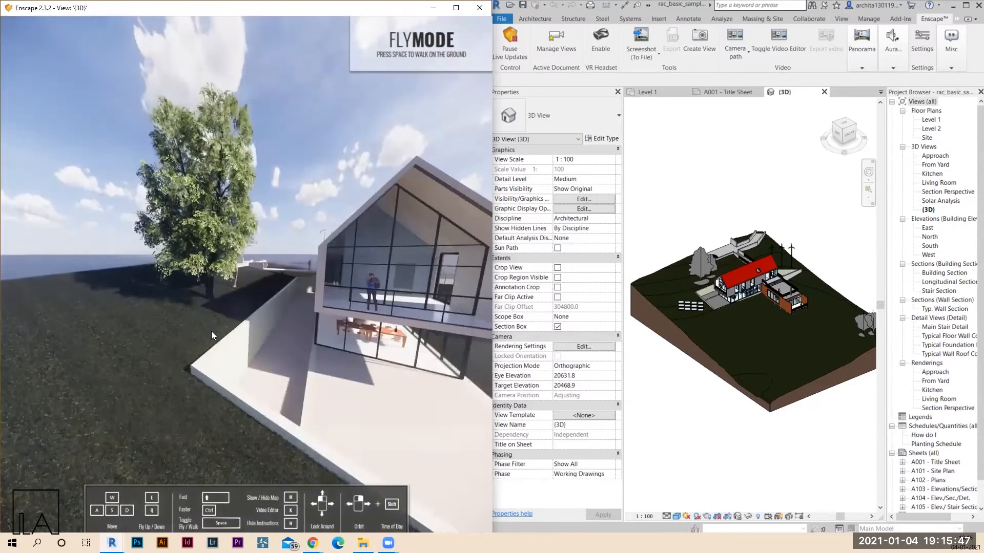
key(d)
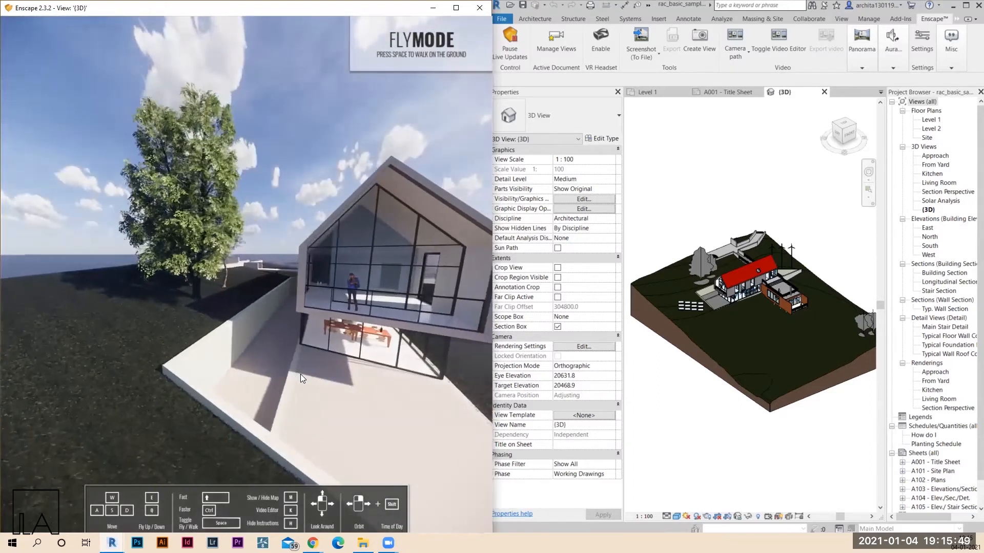
key(d)
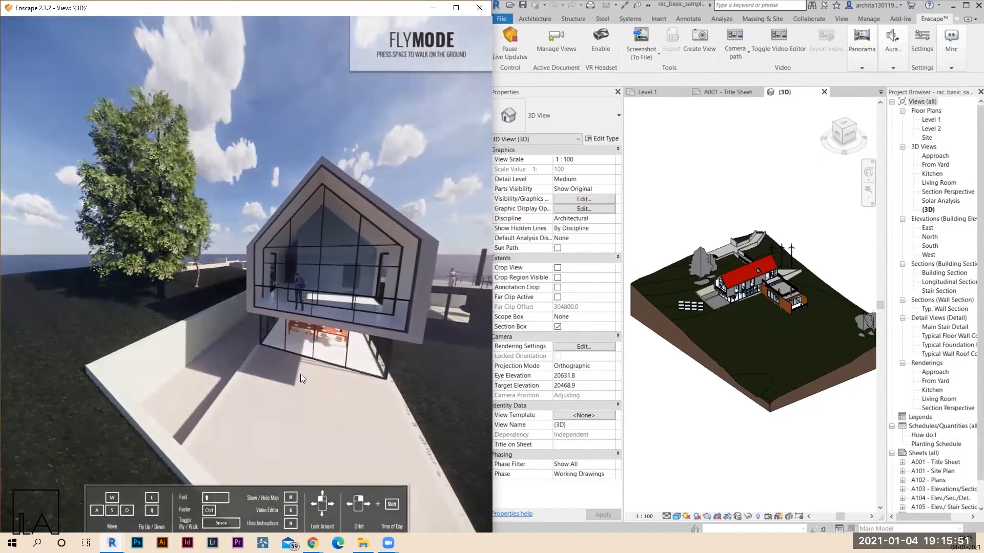
key(s)
key(d)
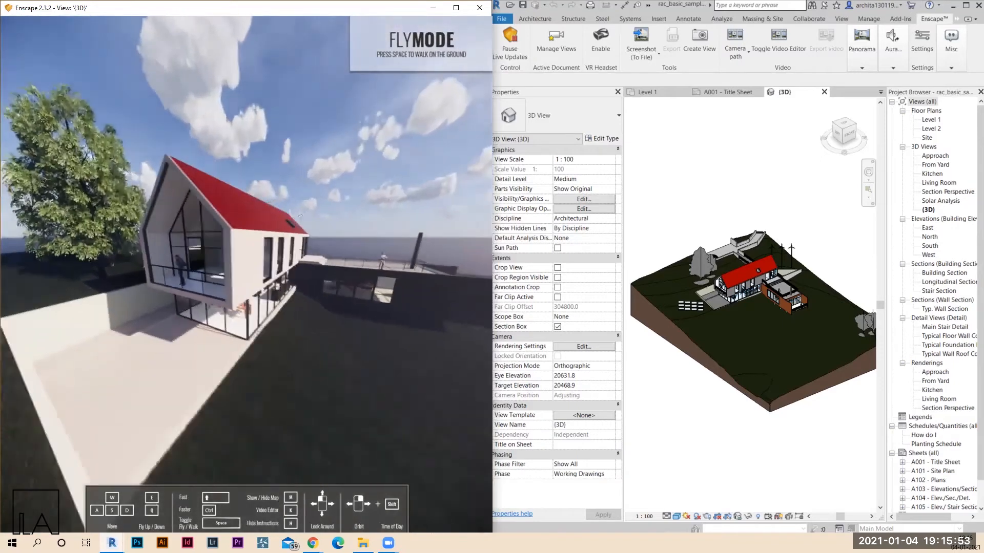
Lower the Enscape camera and move it back and forth before the terrace to examine the house from the lawn
key(q)
drag(340, 407, 307, 393)
key(s)
key(s)
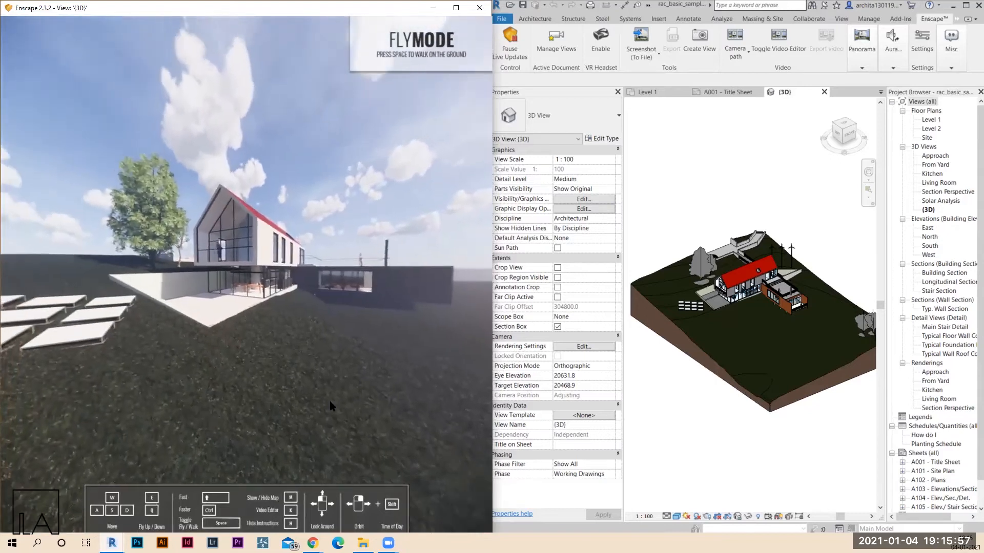
key(w)
key(w)
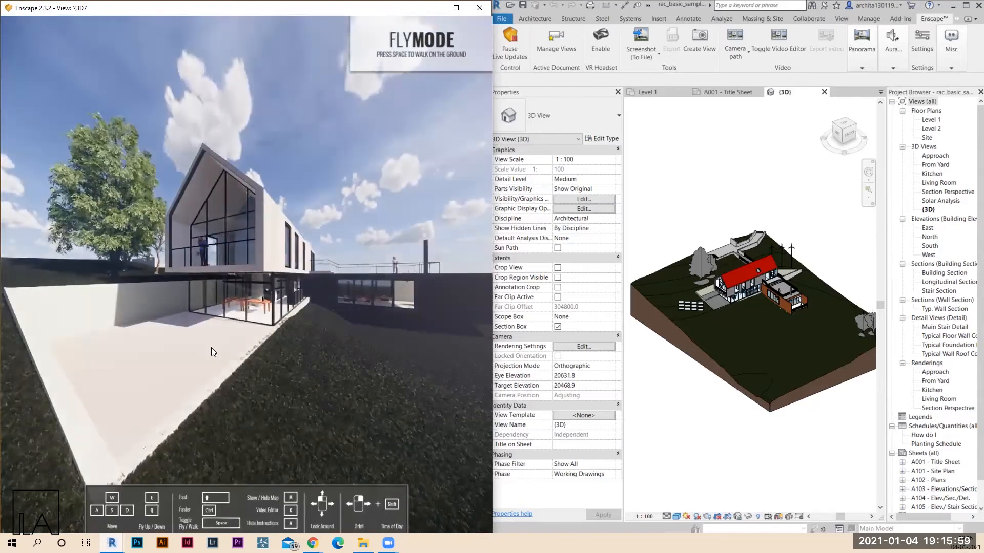
key(s)
drag(237, 354, 251, 379)
drag(201, 355, 200, 335)
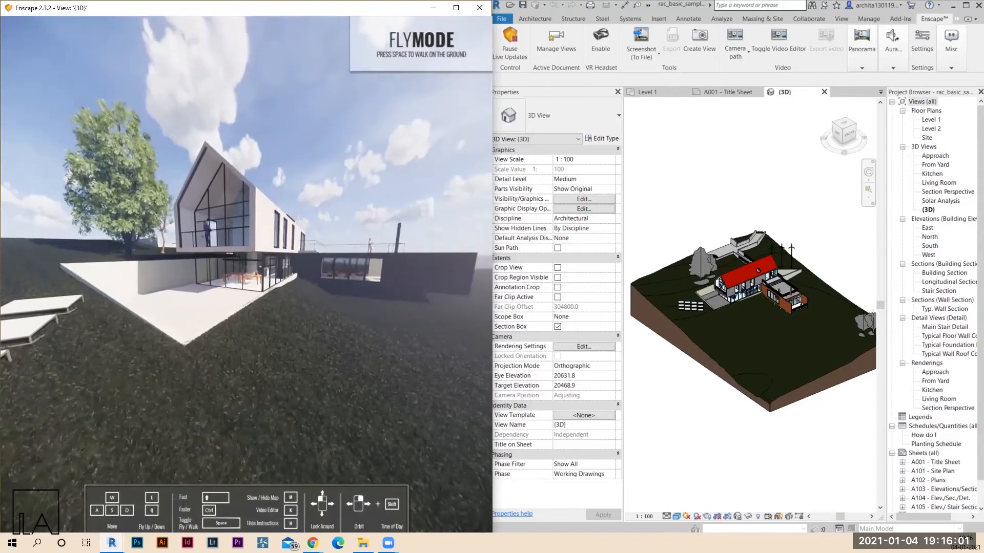
key(w)
key(w)
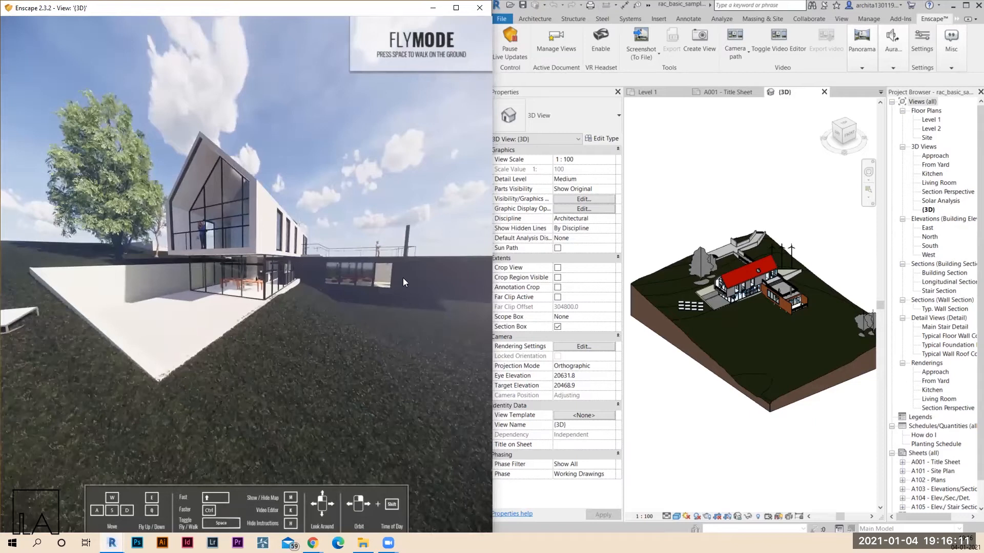
Close the Enscape rendering, dismiss its feedback survey, and maximize the Revit window with the 3D view
click(479, 8)
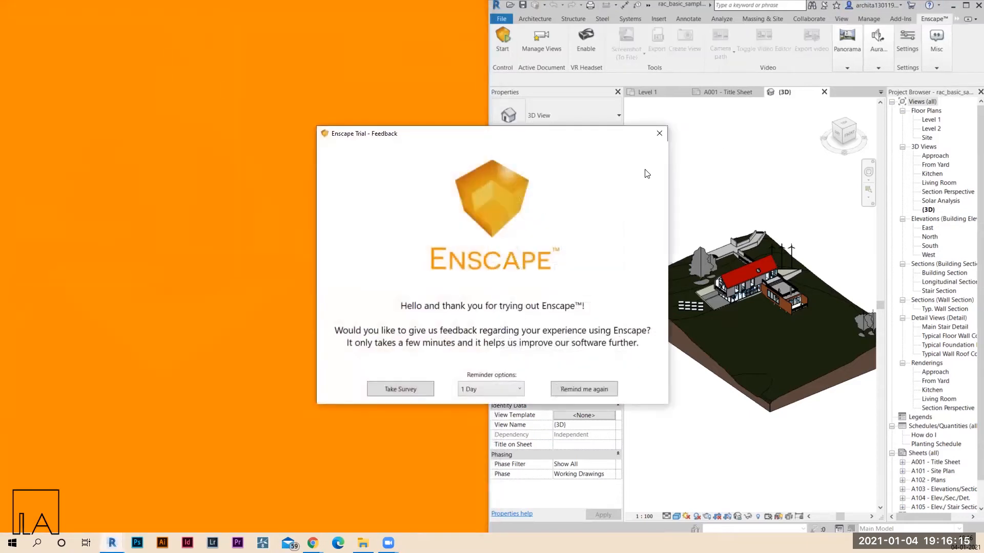
click(659, 134)
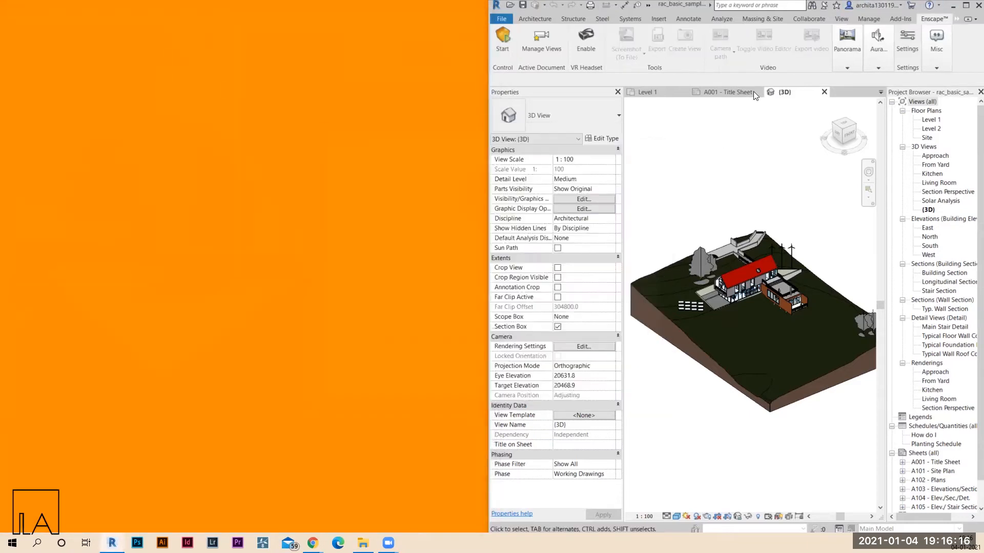
click(965, 7)
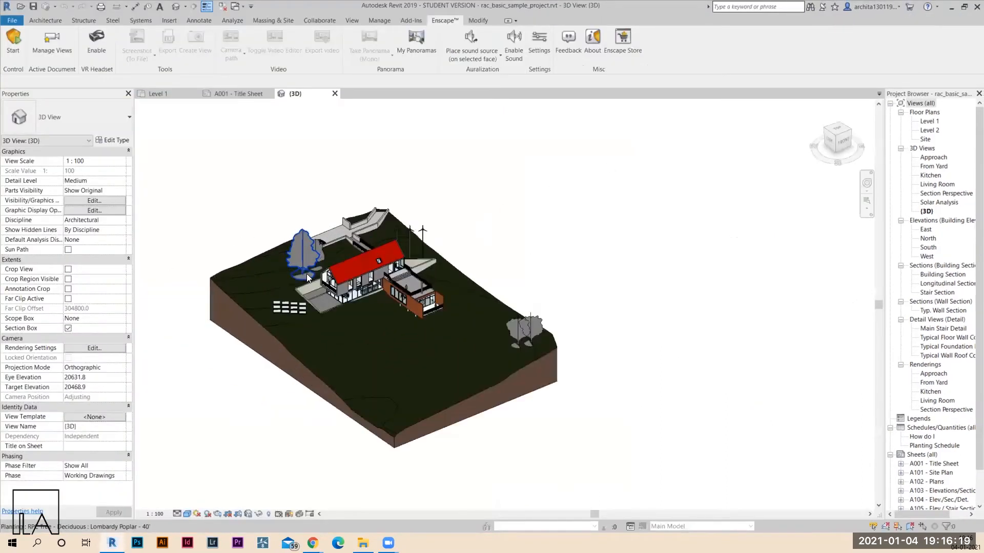
scroll(306, 274, up, 1)
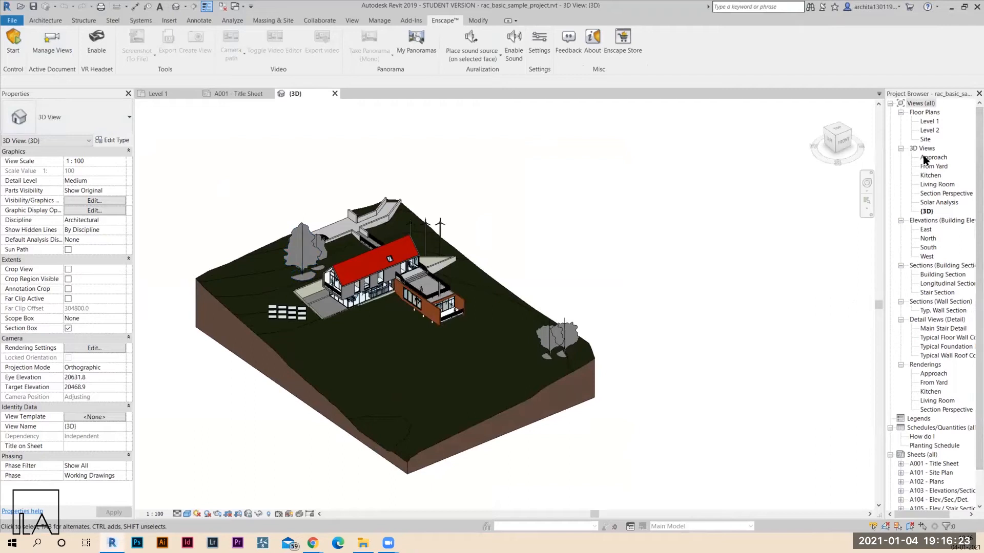
Start Enscape from the Living Room 3D view and tile its rendering window side by side with Revit
click(934, 190)
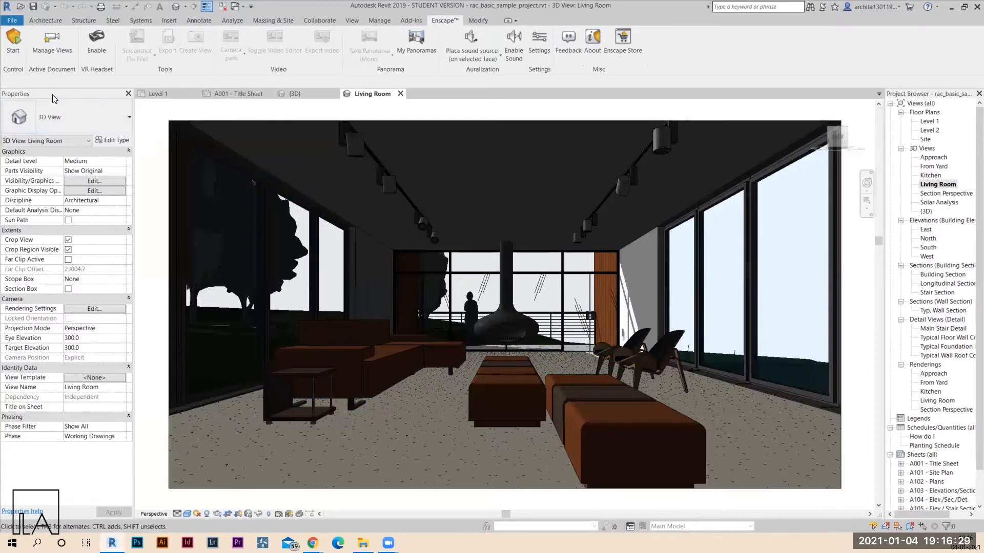
click(13, 41)
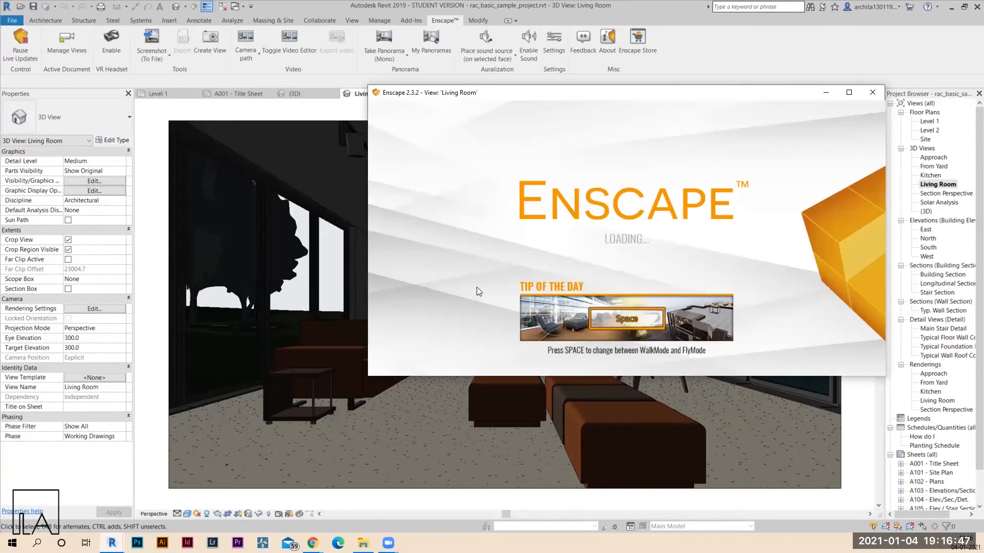
drag(745, 92, 611, 96)
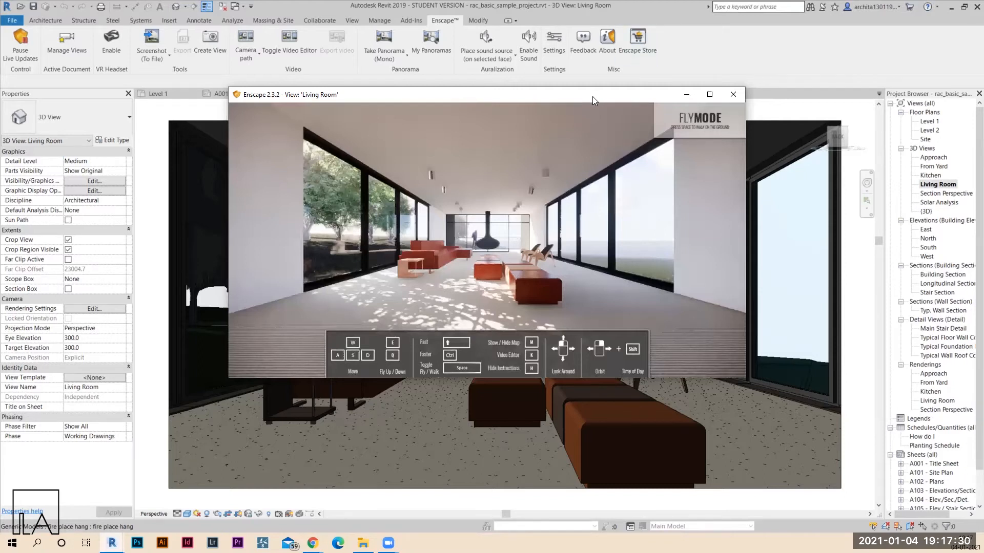
key(super+Left)
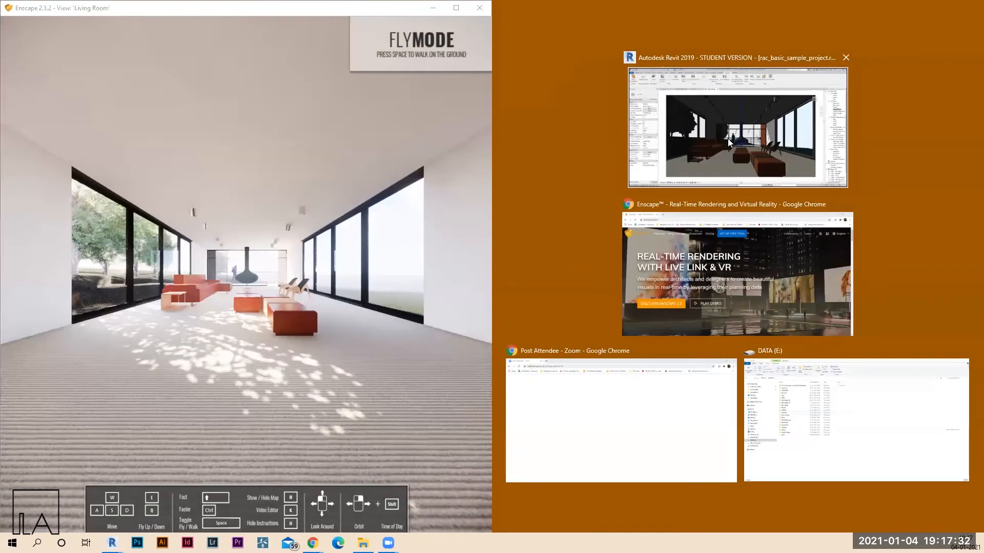
click(727, 138)
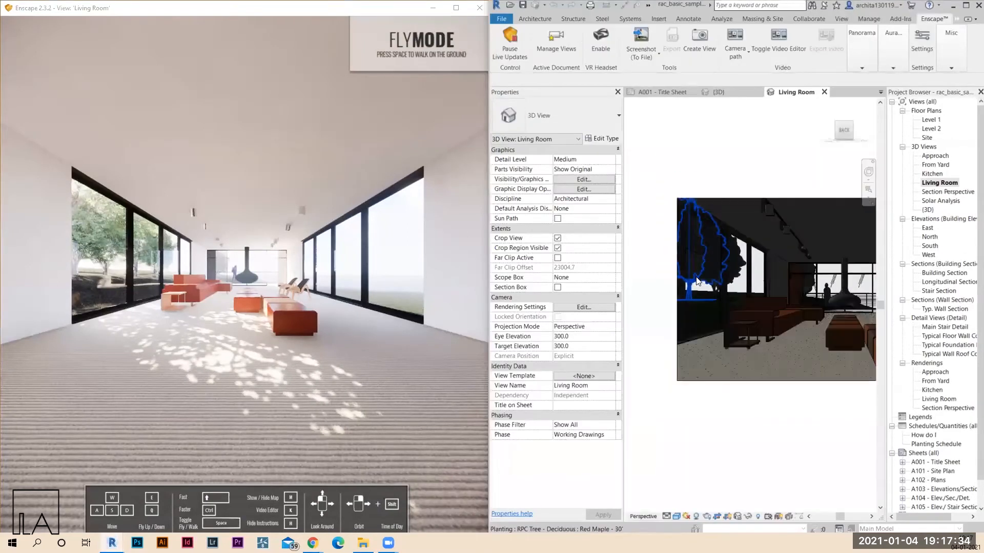
Move the camera forward into the living room and open the Enscape settings, placed clear of the rendering
key(w)
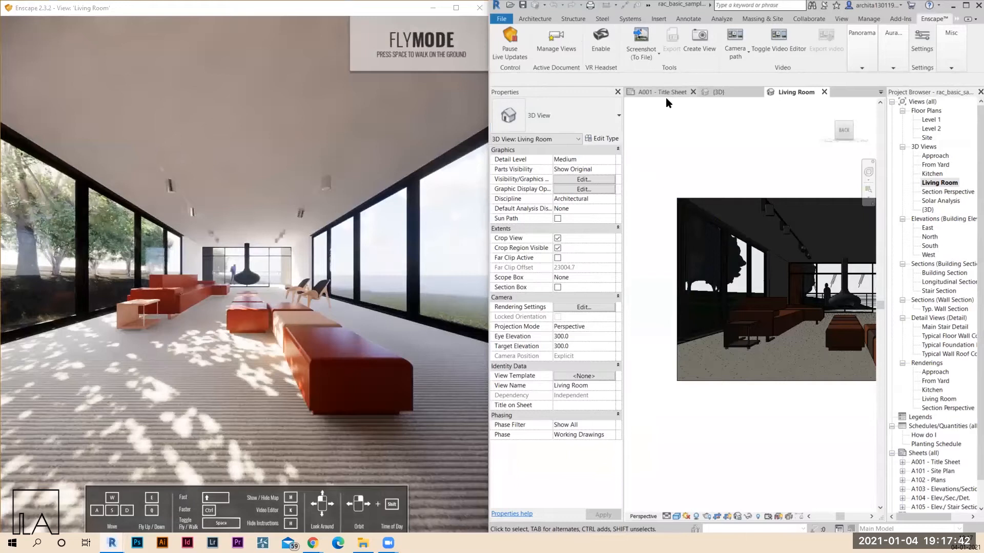
click(922, 43)
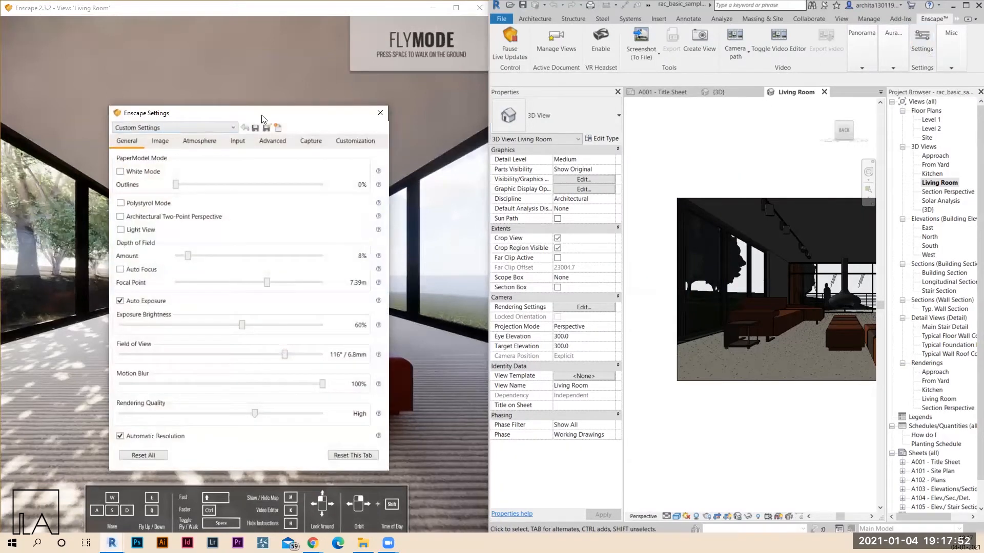
drag(261, 118, 709, 96)
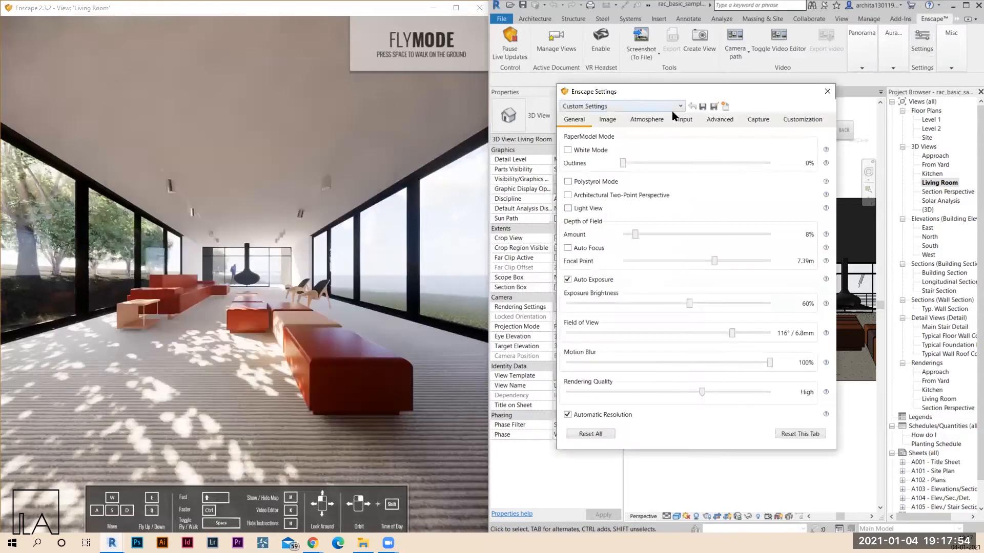
Turn on White Mode, try the Outlines strength, and switch Polystyrol Mode on and off to preview it
click(568, 151)
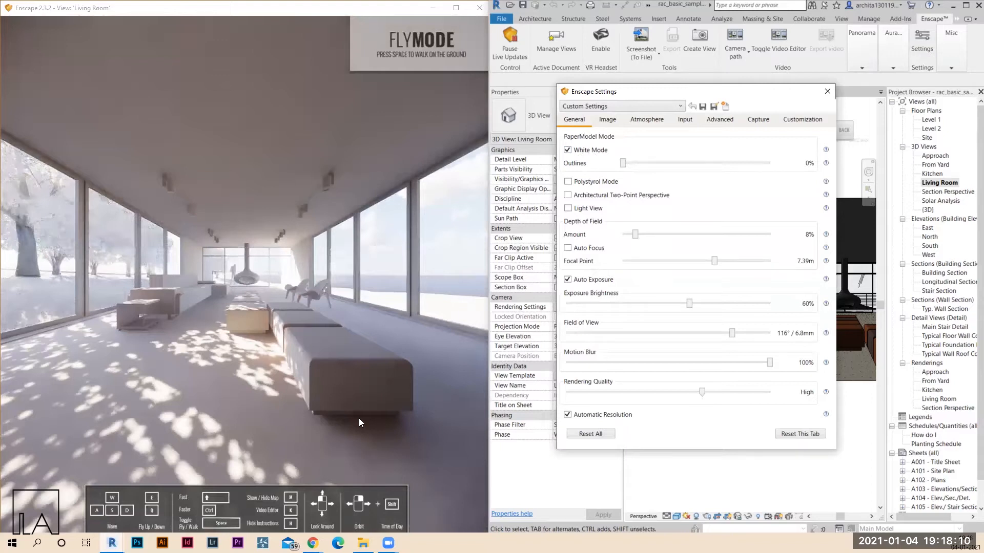
drag(624, 162, 599, 174)
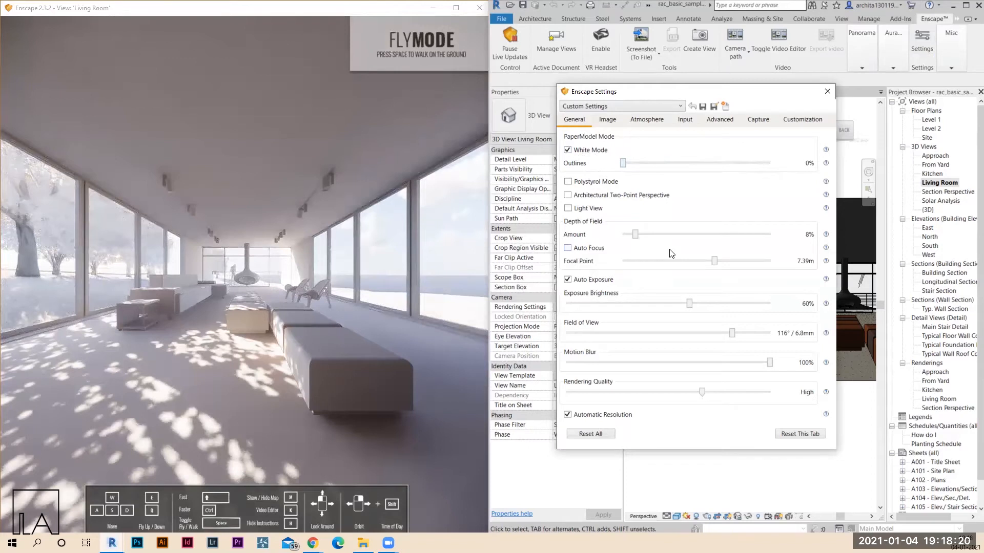
click(567, 182)
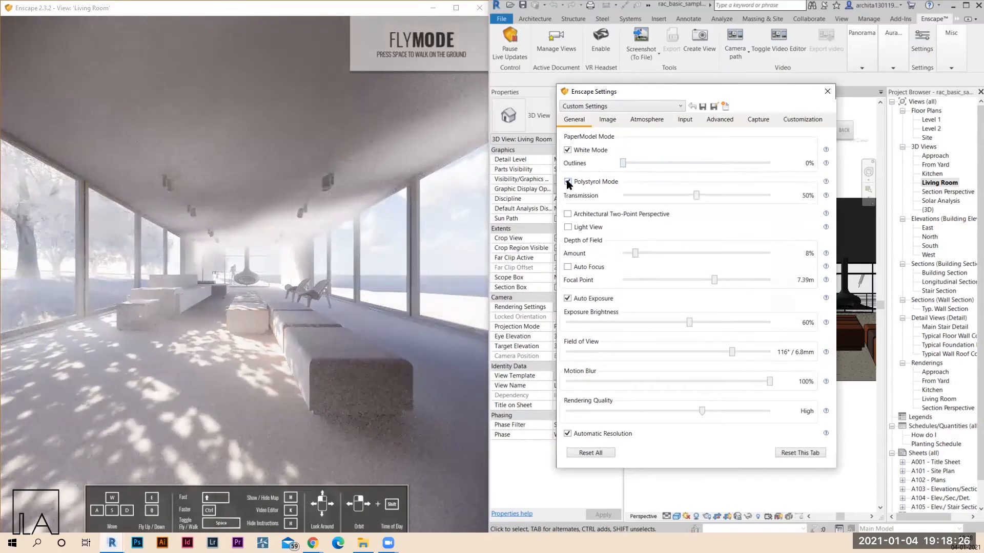
click(568, 182)
Preview Architectural Two-Point Perspective, turn off White Mode, and switch Light View on and off
click(567, 195)
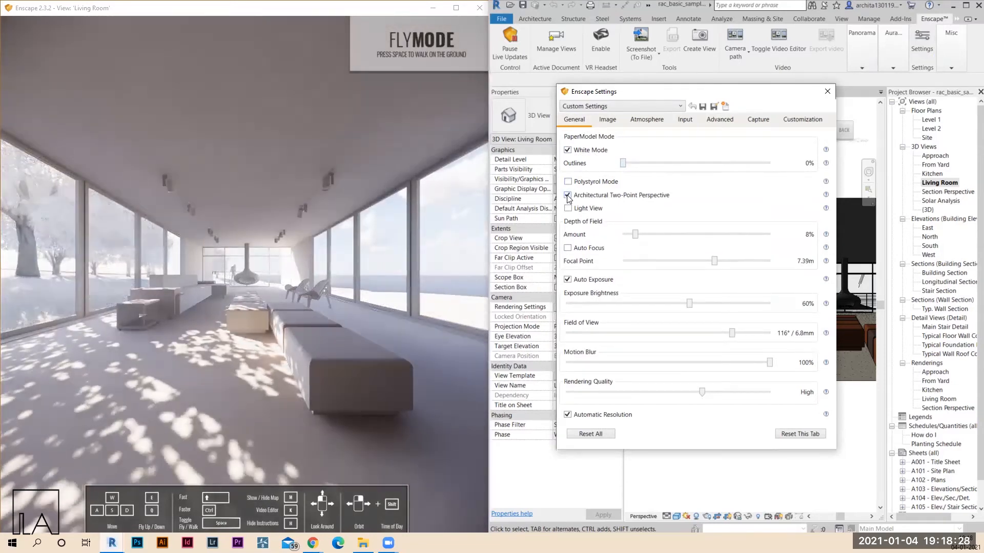
click(567, 194)
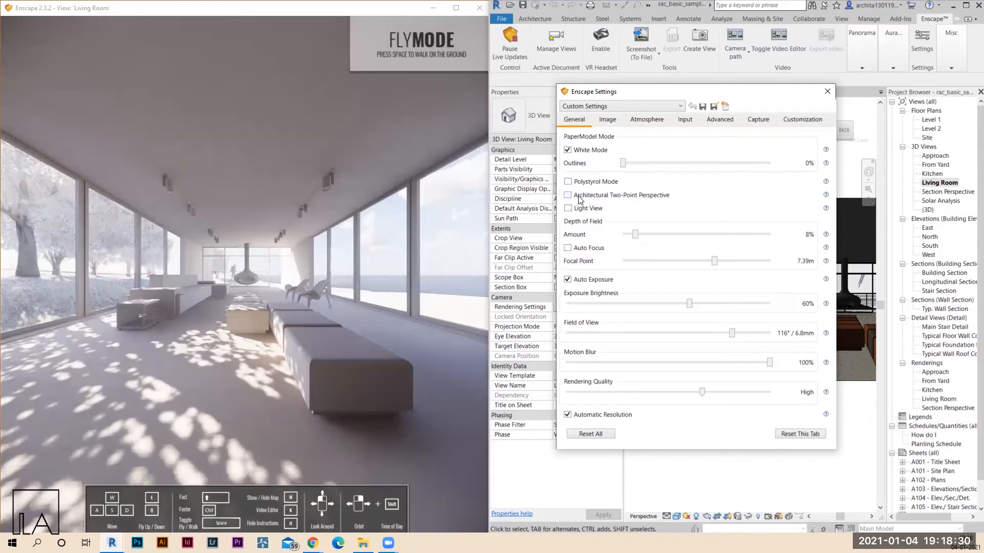
click(568, 150)
click(568, 209)
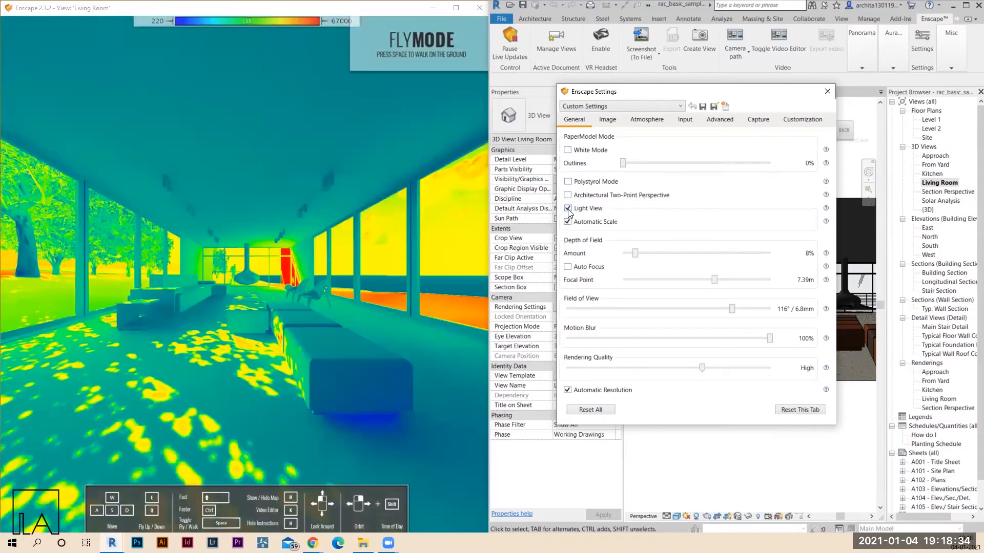
click(567, 208)
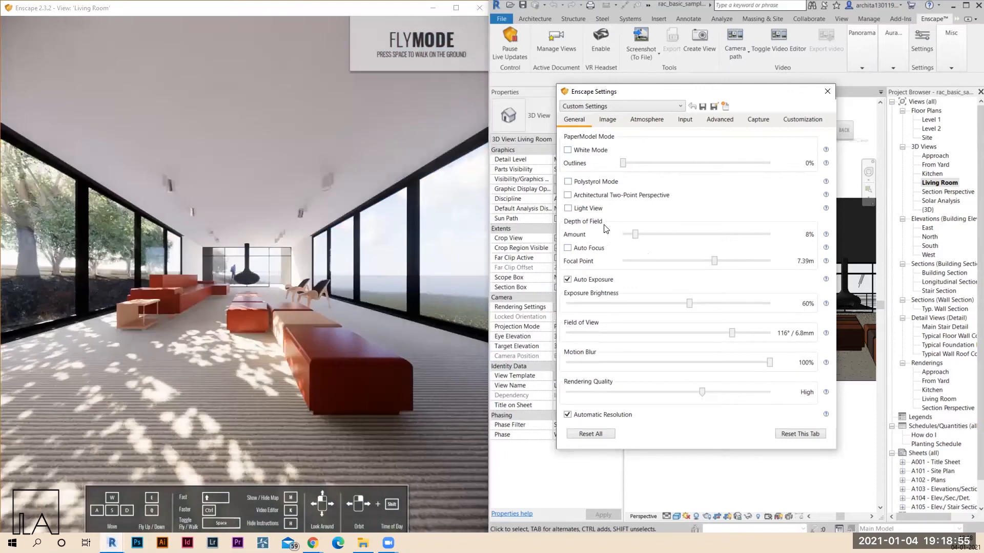
Set the depth of field amount to 19% with a 3.76 m focal point, and the field of view to 107°
mouse_move(636, 235)
mouse_down()
mouse_move(757, 237)
mouse_move(644, 237)
mouse_move(649, 248)
mouse_up()
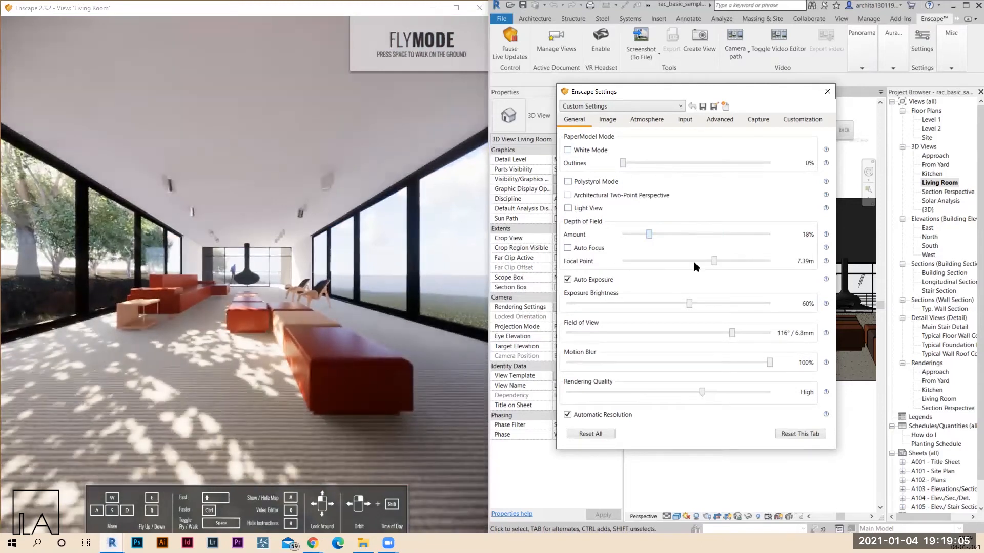
mouse_move(715, 261)
mouse_down()
mouse_move(749, 263)
mouse_move(703, 265)
mouse_up()
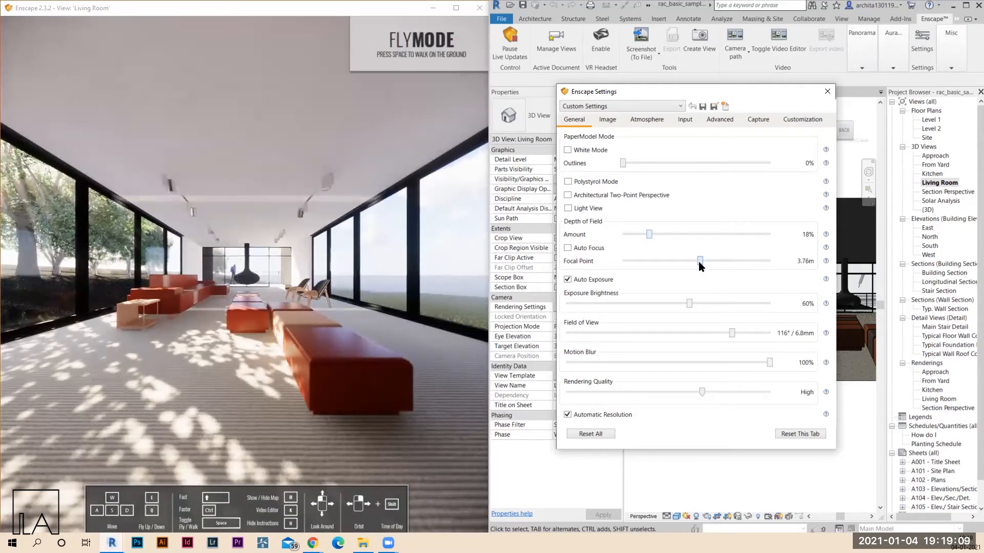
mouse_move(649, 234)
mouse_down()
mouse_move(706, 237)
mouse_move(651, 238)
mouse_up()
drag(700, 262, 697, 263)
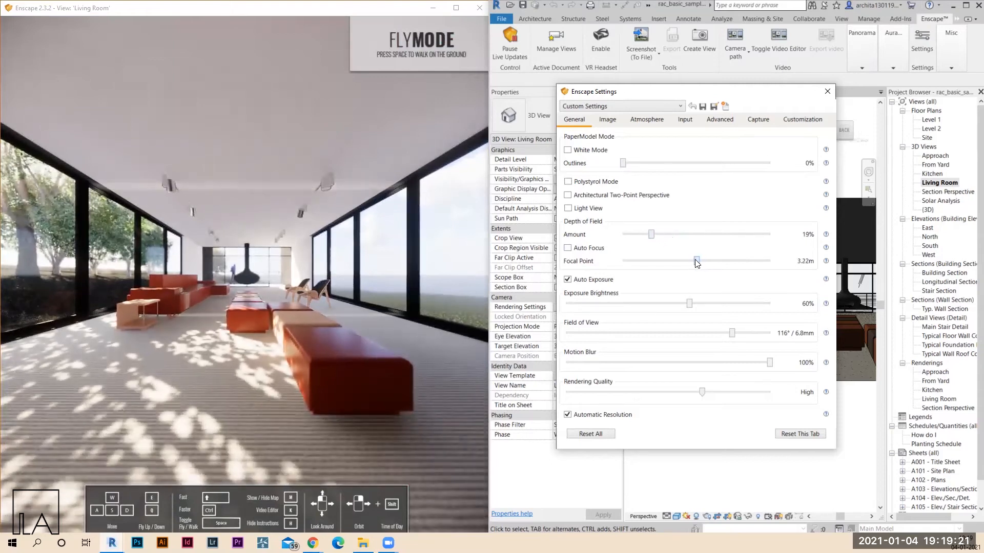
drag(696, 263, 700, 262)
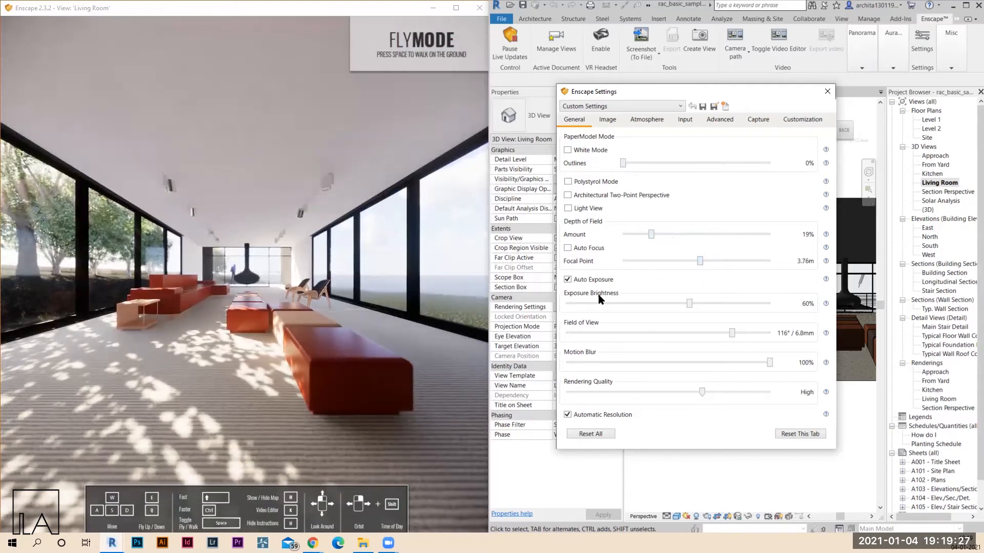
drag(689, 305, 690, 306)
drag(732, 335, 718, 337)
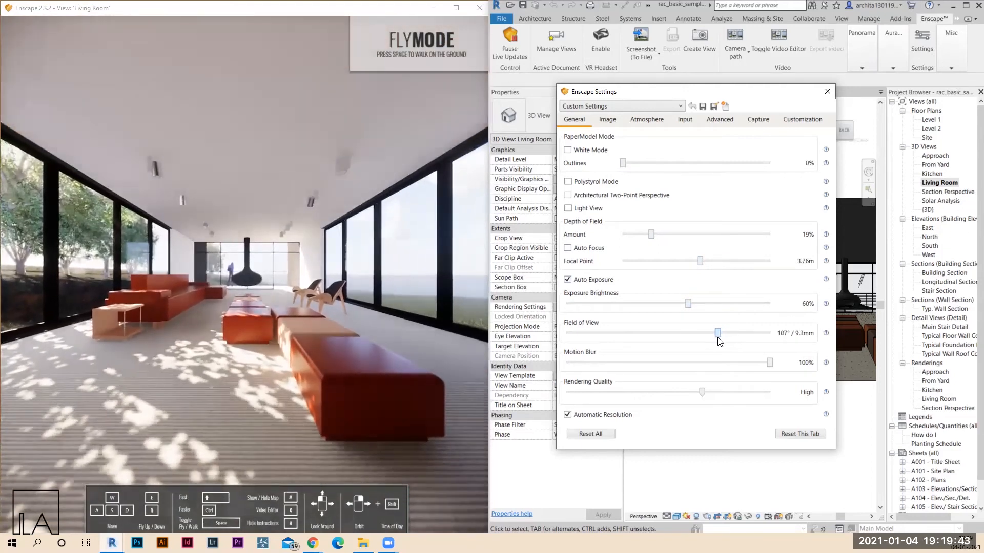
Try image settings with color temperature 6899K, bloom 23%, ambient brightness 49% and lens flare 58%
click(606, 119)
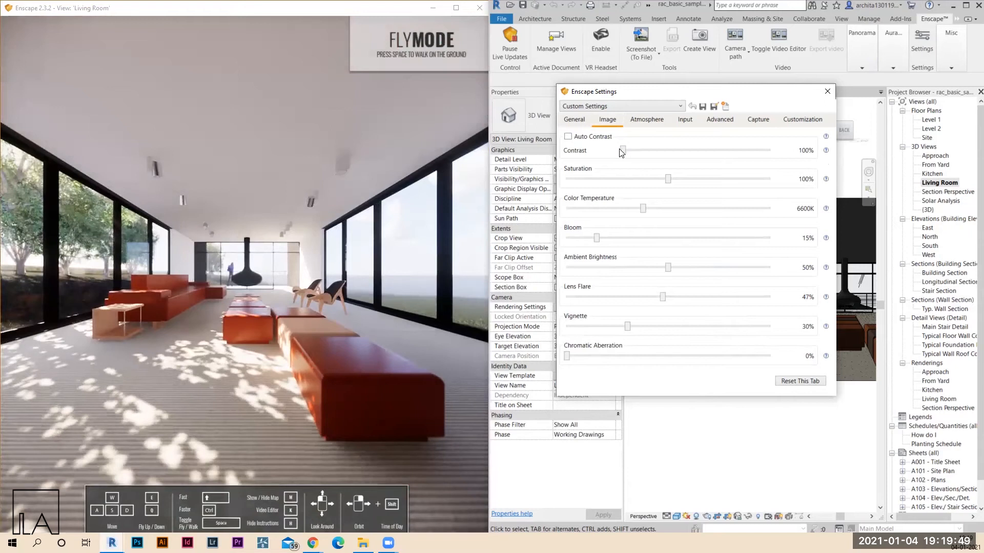
mouse_move(624, 154)
mouse_down()
mouse_move(648, 155)
mouse_move(623, 154)
mouse_up()
drag(668, 180, 666, 180)
mouse_move(641, 207)
mouse_down()
mouse_move(659, 213)
mouse_move(649, 212)
mouse_up()
drag(598, 237, 611, 238)
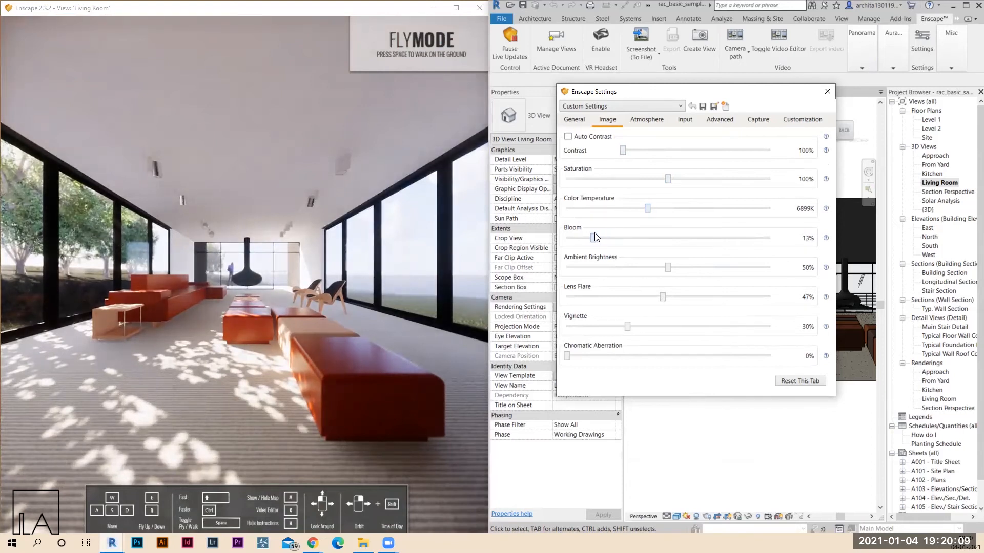
mouse_move(611, 237)
mouse_down()
mouse_move(619, 237)
mouse_move(612, 231)
mouse_up()
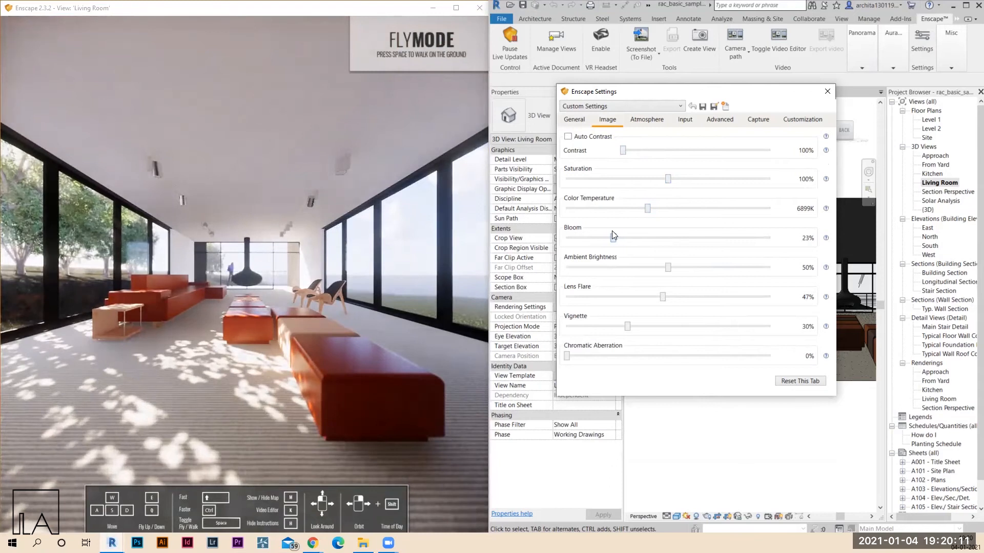
drag(669, 267, 667, 267)
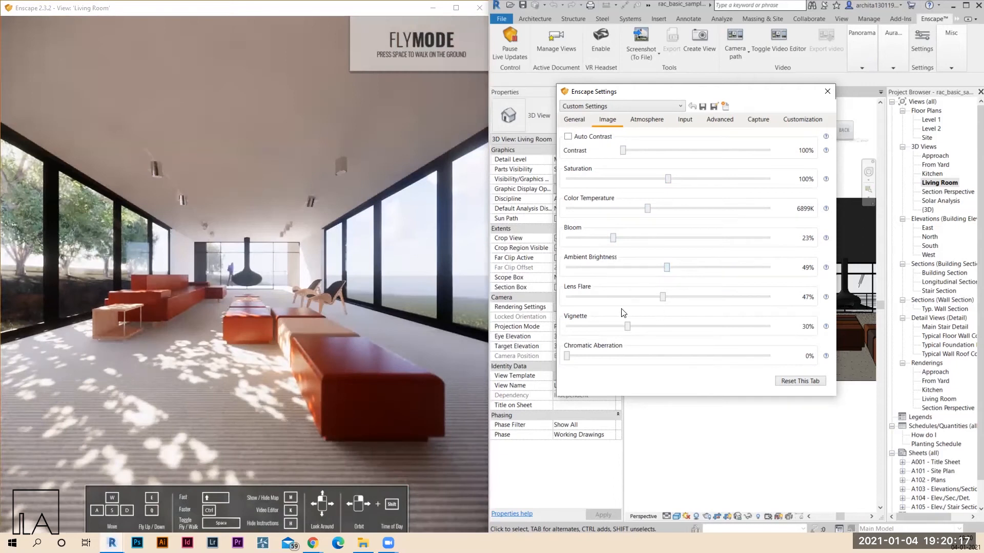
drag(662, 296, 684, 297)
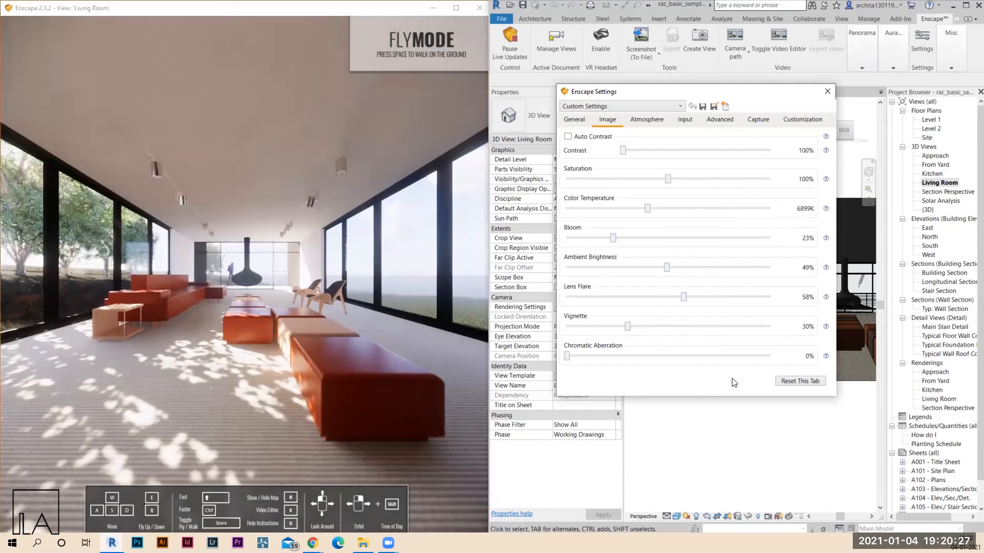
Reset all the image settings to their defaults and confirm the reset
click(792, 382)
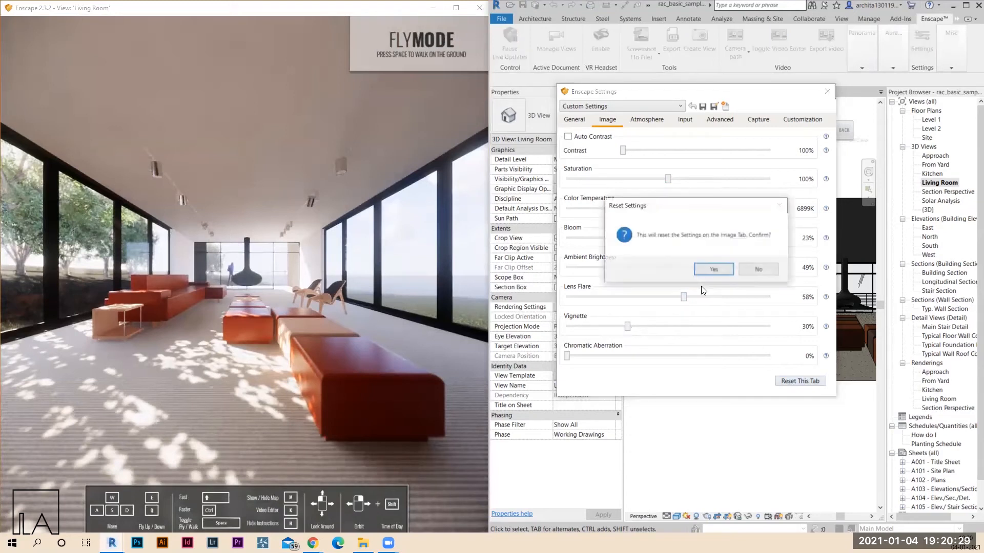
click(712, 270)
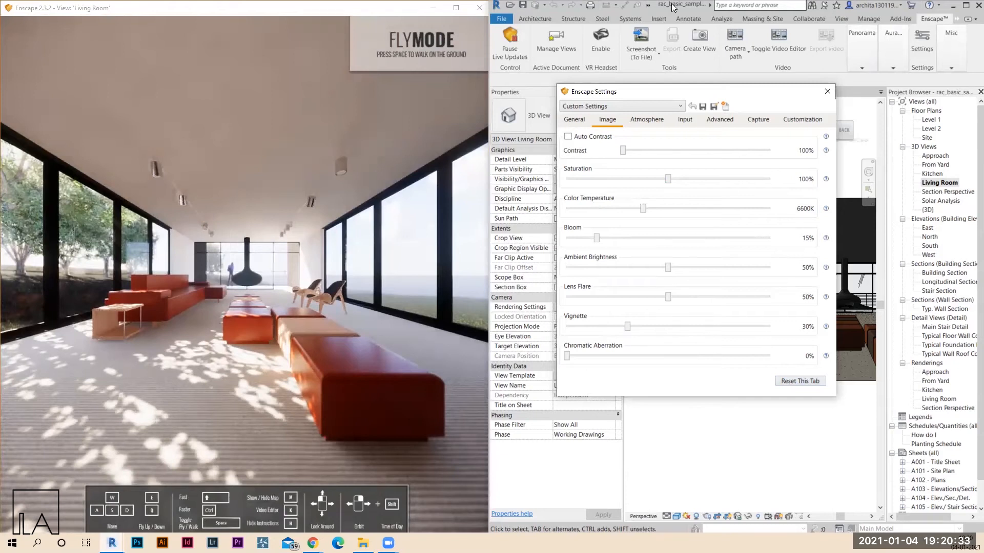
Preview the White Background option in the atmosphere settings and turn it off again
click(654, 122)
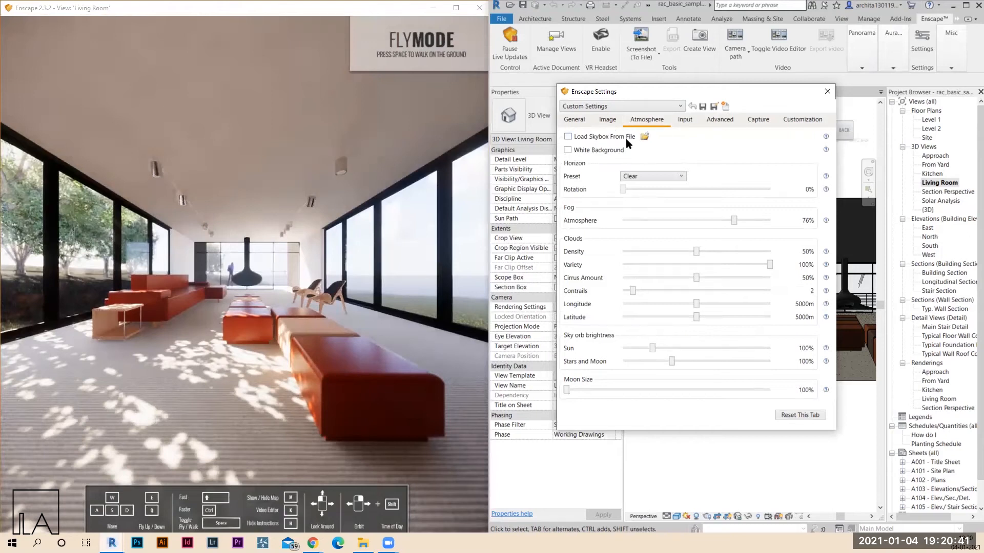
click(568, 150)
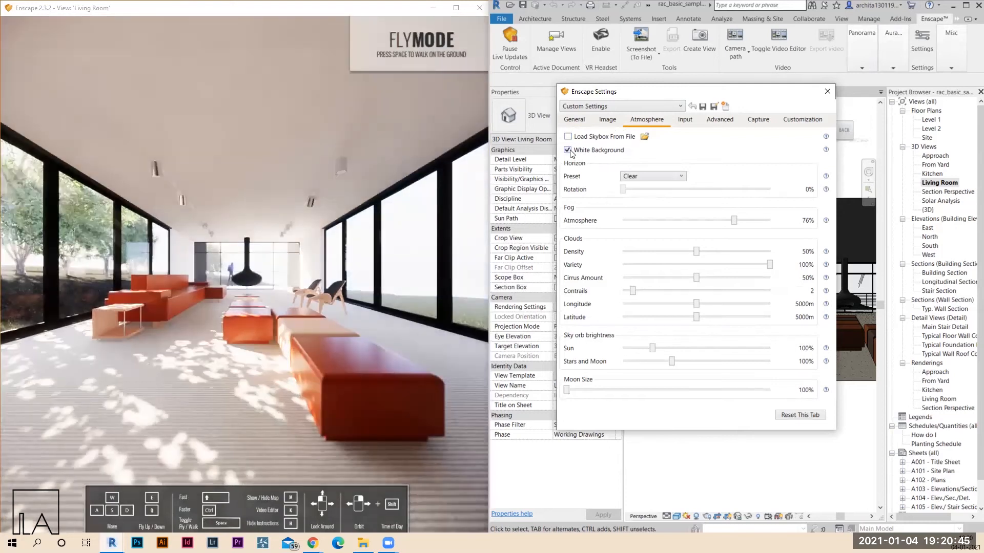
click(568, 150)
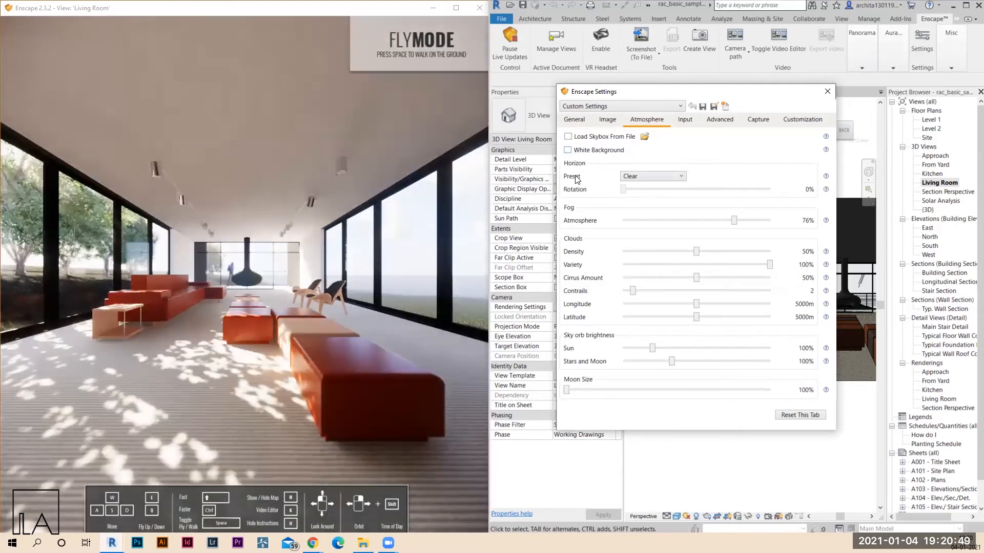
Try the Forest, Construction Site, Town and Urban horizon presets one after another in the atmosphere settings
click(669, 178)
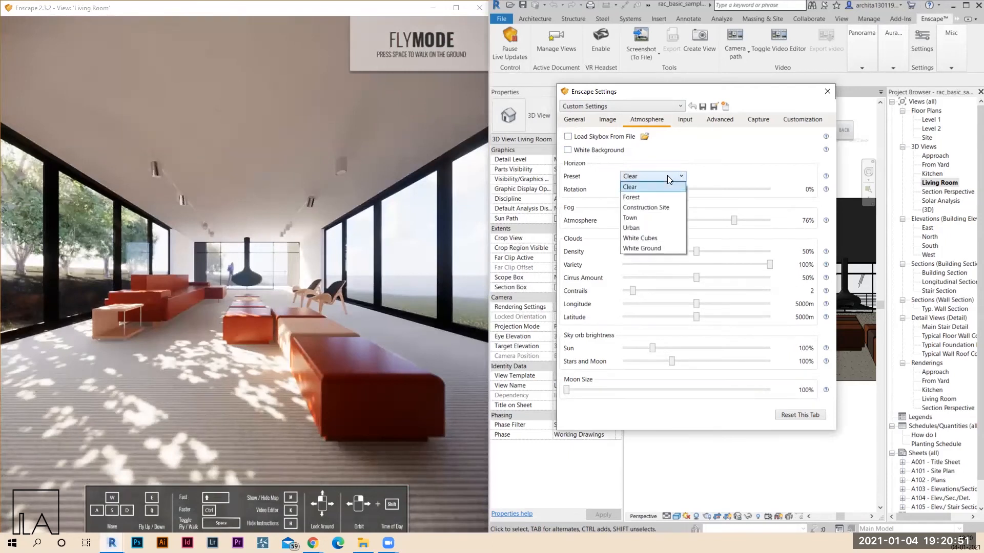
click(638, 197)
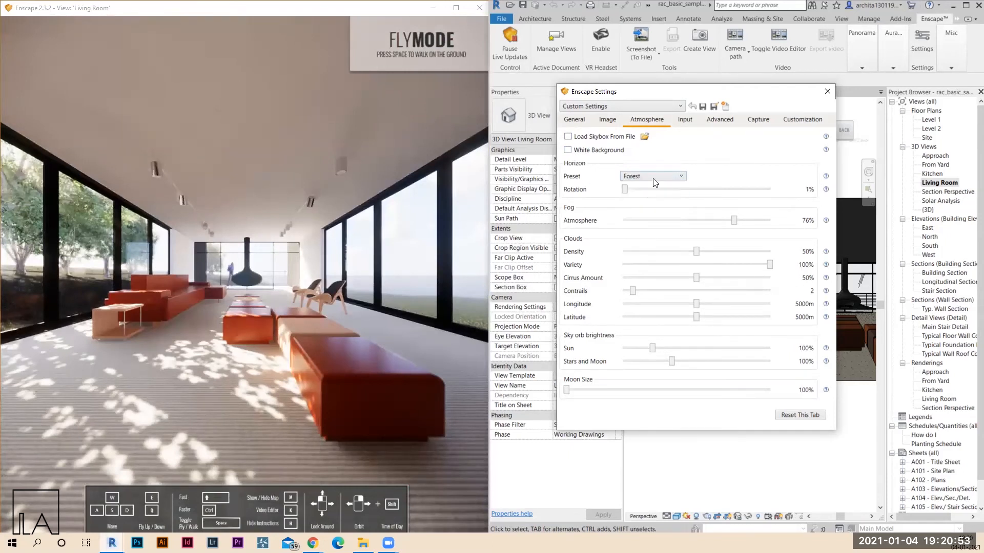
click(651, 177)
click(645, 207)
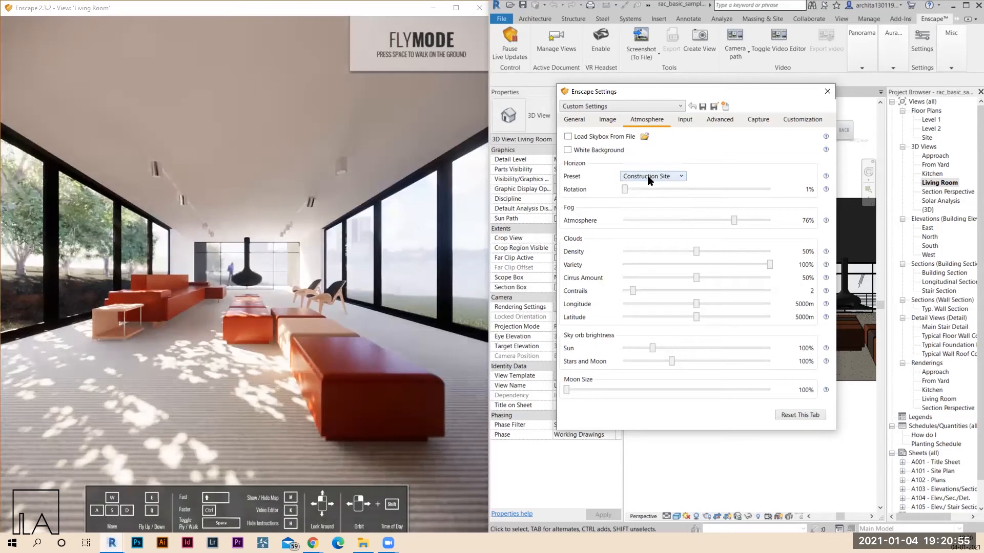
click(650, 179)
click(647, 204)
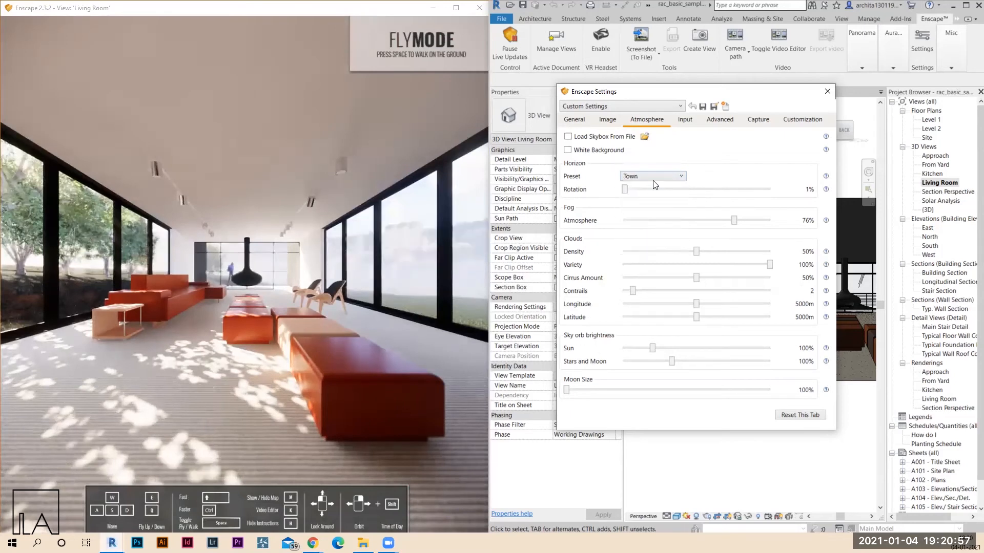
click(650, 176)
click(653, 224)
Try the White Cubes and White Ground horizon presets, and set the preset back to Clear
click(650, 179)
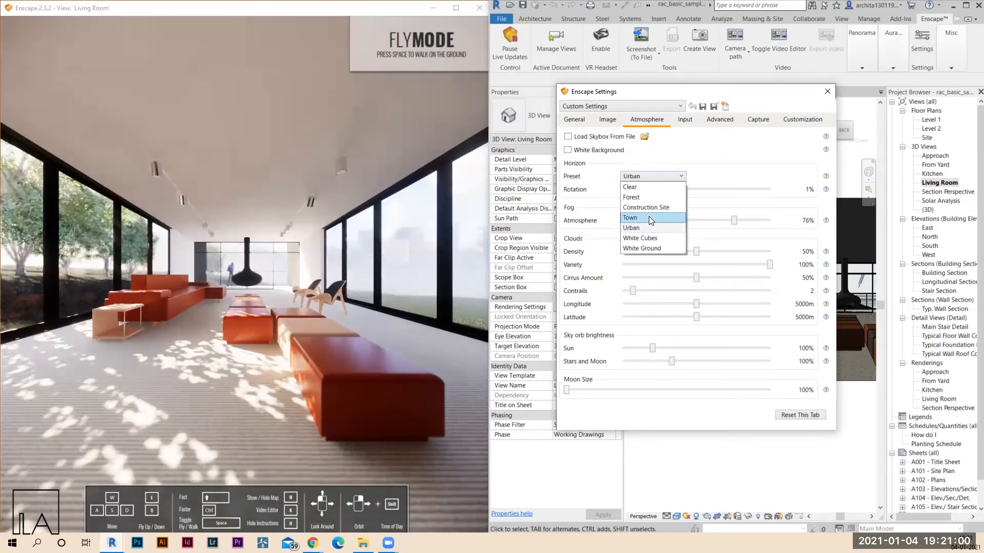
click(645, 235)
click(653, 179)
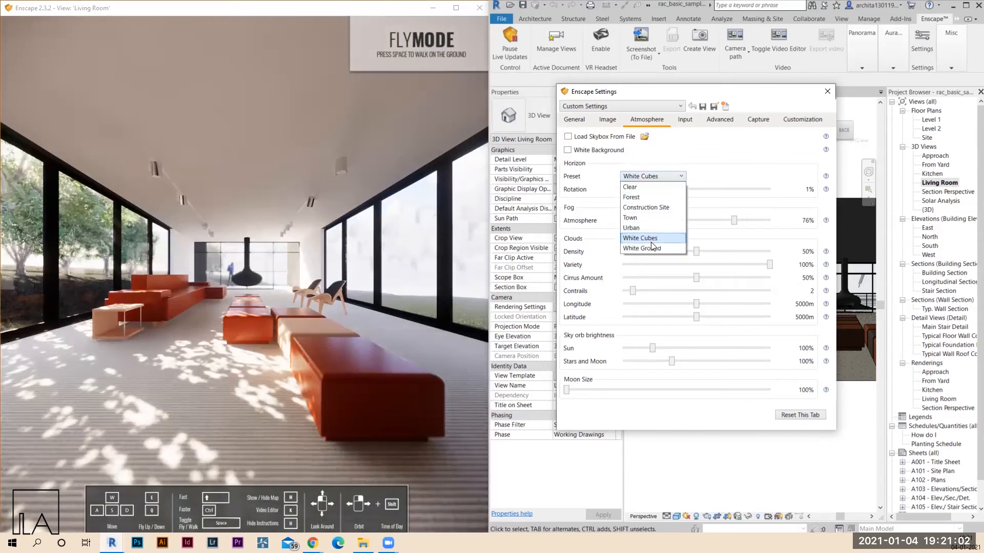
click(651, 249)
click(660, 177)
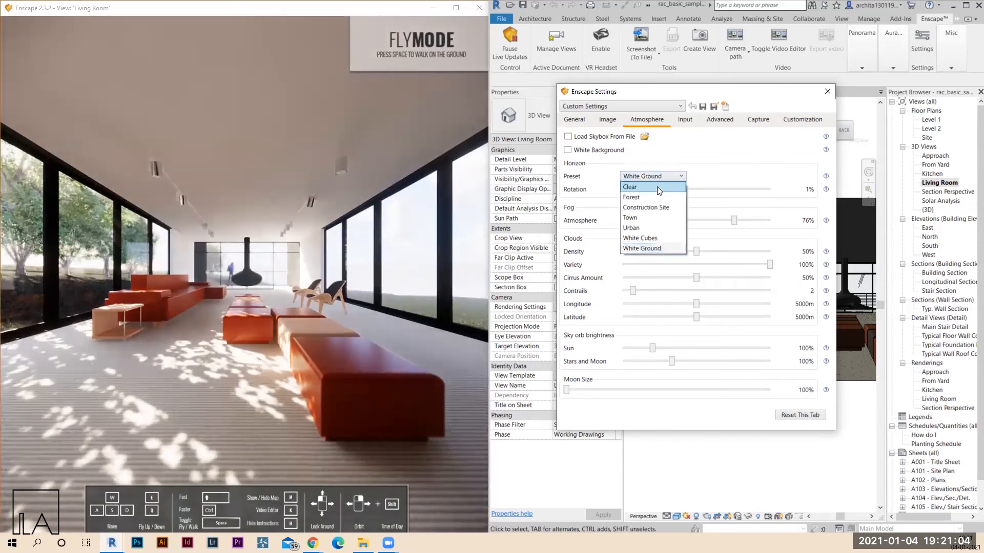
click(650, 188)
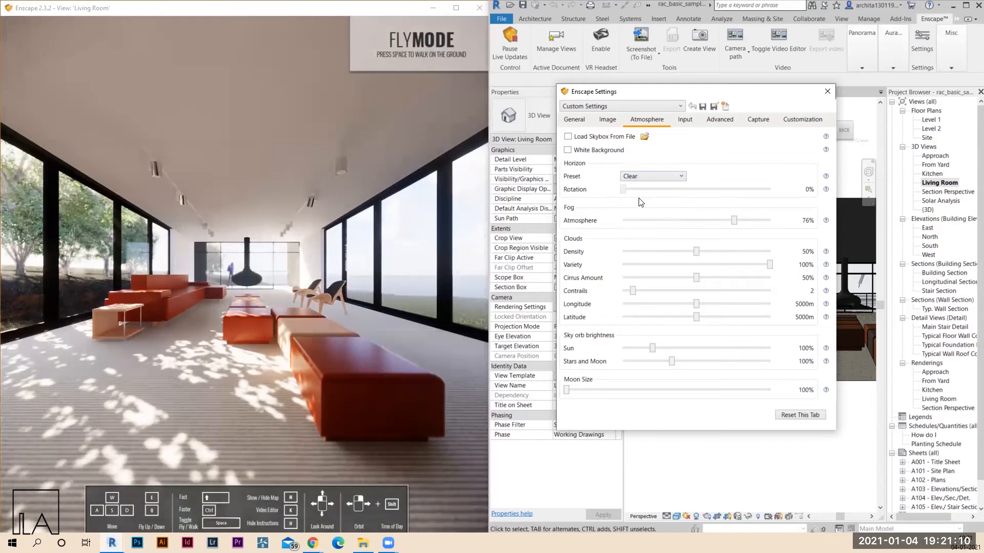
Try the Forest horizon preset with its rotation at 0%, and switch the preset back to Clear
click(646, 180)
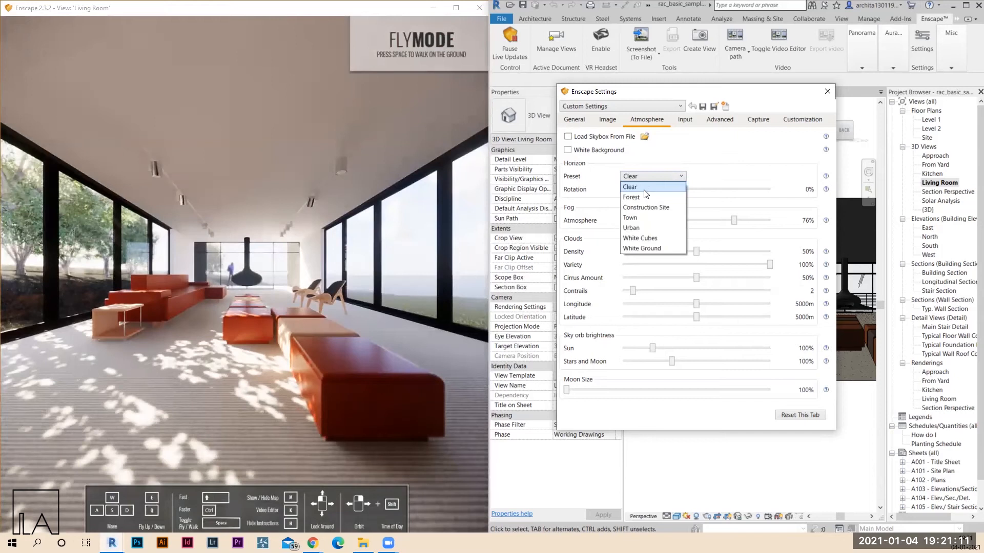
click(636, 200)
mouse_move(624, 189)
mouse_down()
mouse_move(660, 191)
mouse_move(621, 190)
mouse_up()
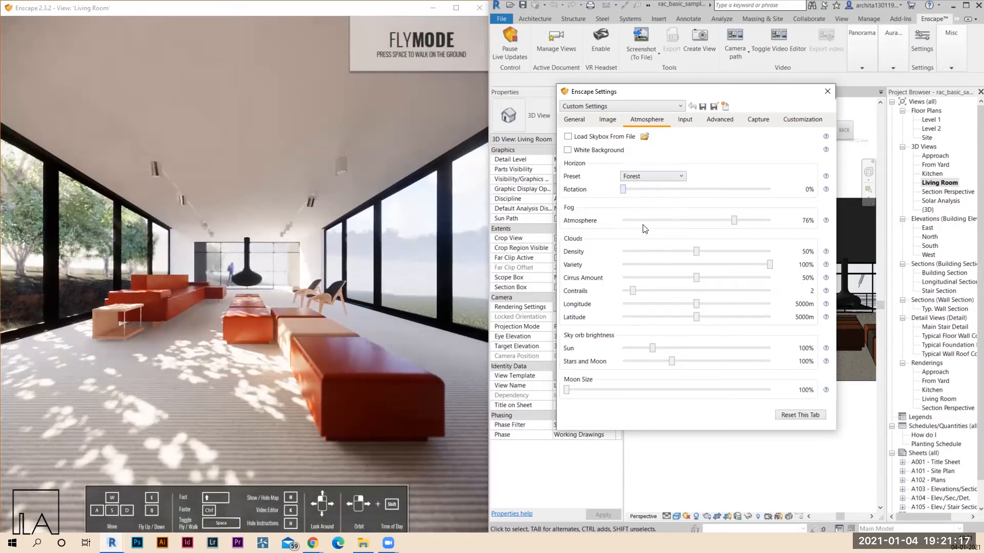
click(652, 180)
click(649, 188)
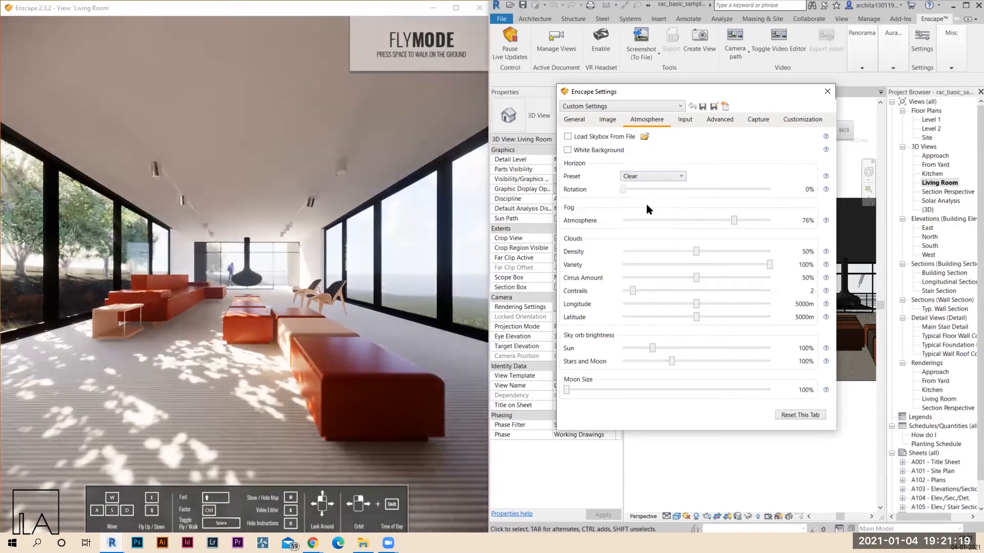
Set the fog atmosphere to 85%, look over the advanced and input settings, and close the Enscape settings
mouse_move(734, 220)
mouse_down()
mouse_move(699, 221)
mouse_move(767, 221)
mouse_move(747, 220)
mouse_up()
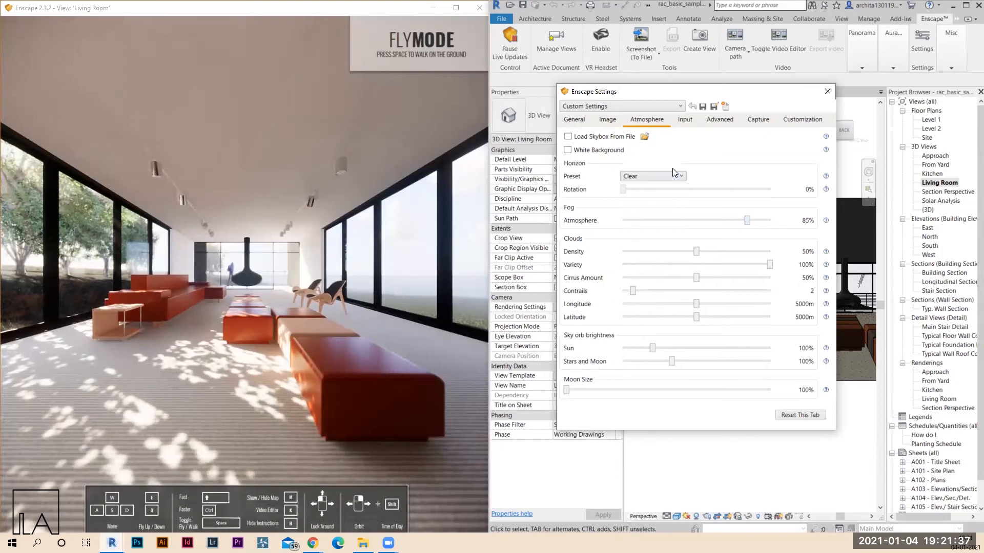
click(720, 119)
click(685, 120)
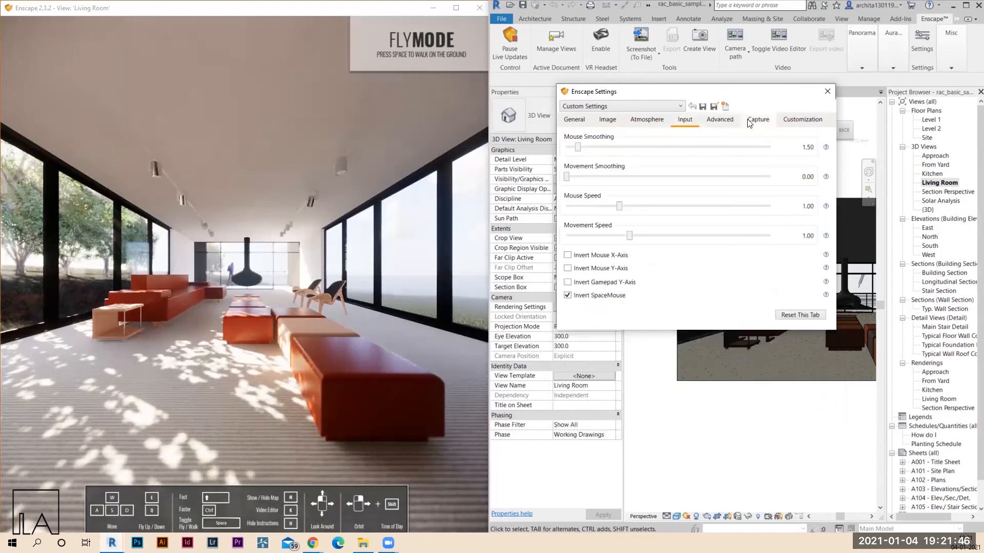
click(665, 121)
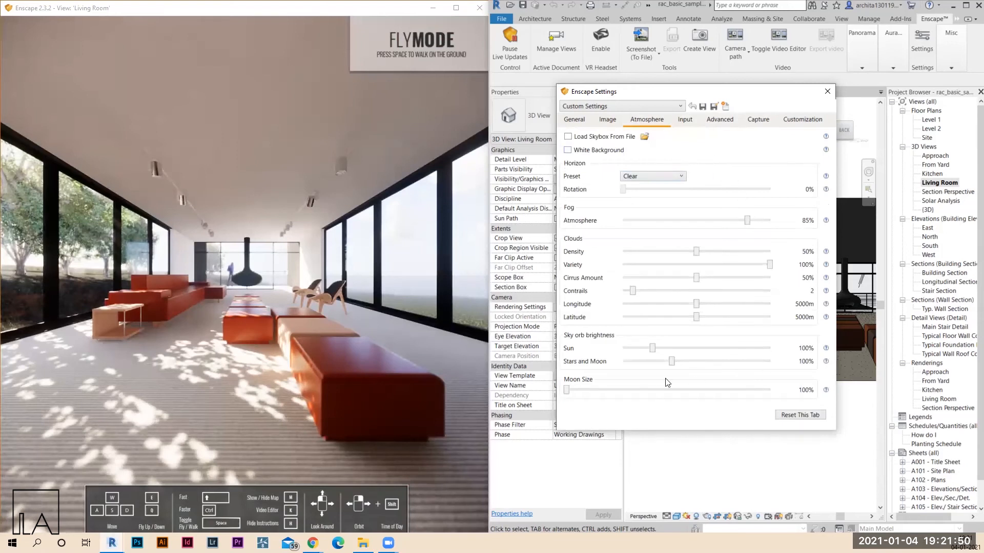
click(827, 92)
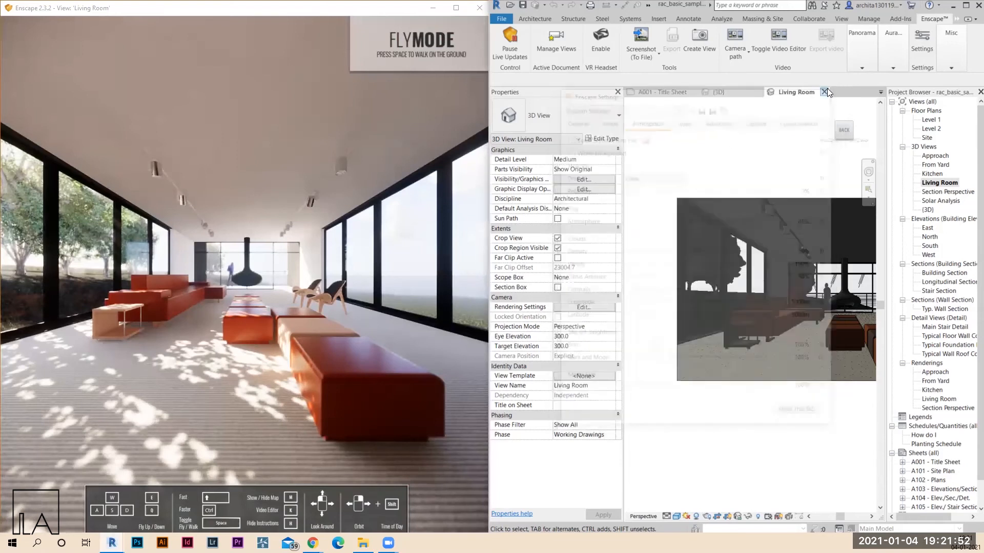
click(645, 54)
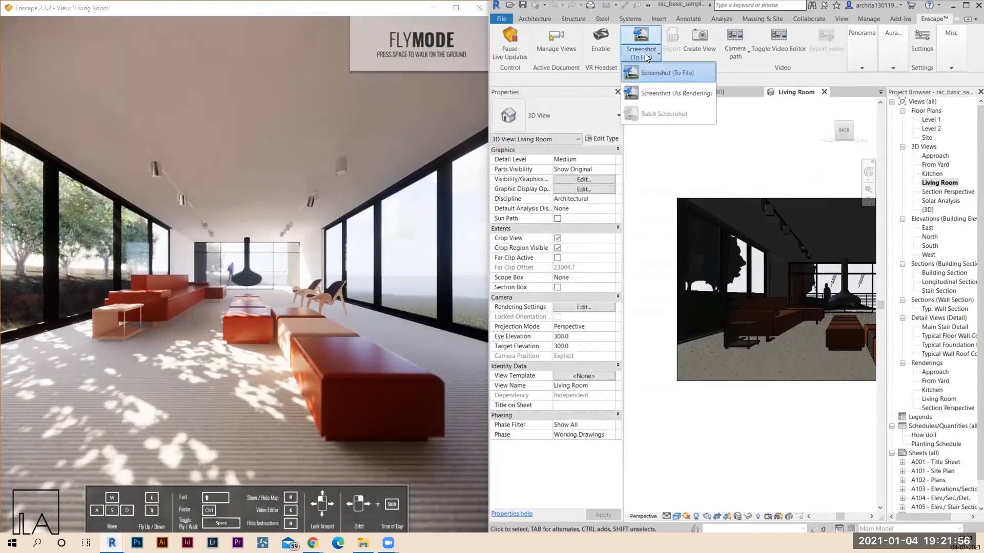
click(673, 76)
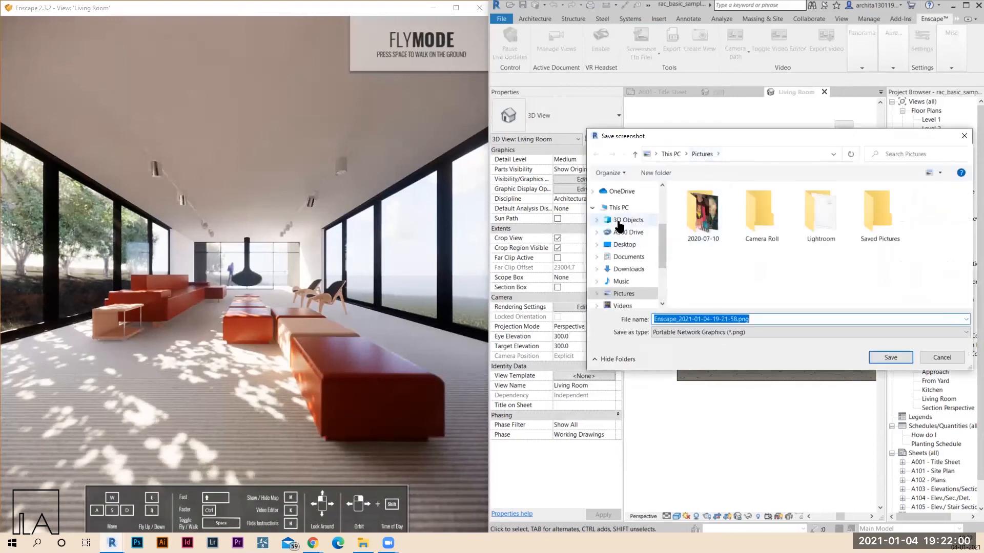
click(622, 220)
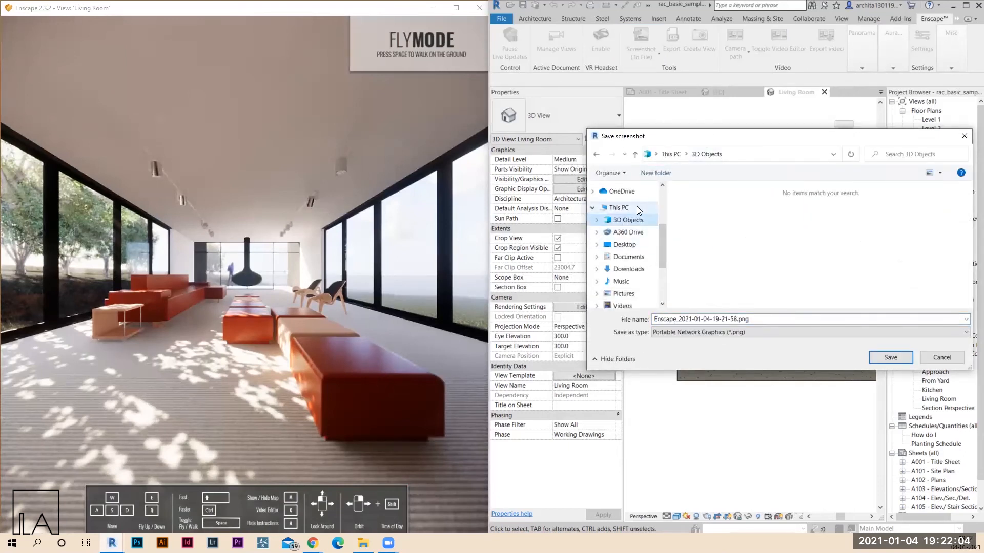
click(636, 207)
scroll(754, 243, down, 3)
click(626, 245)
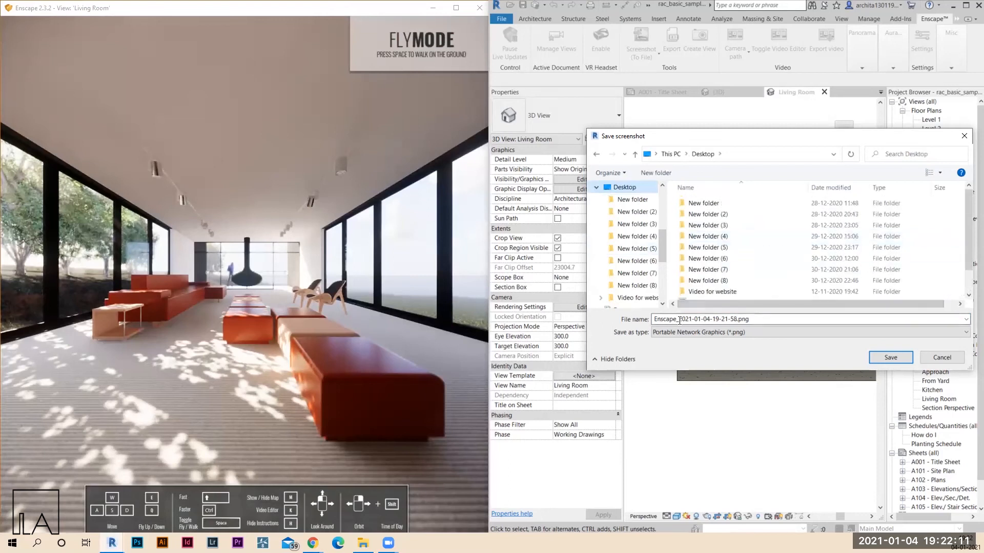
click(882, 355)
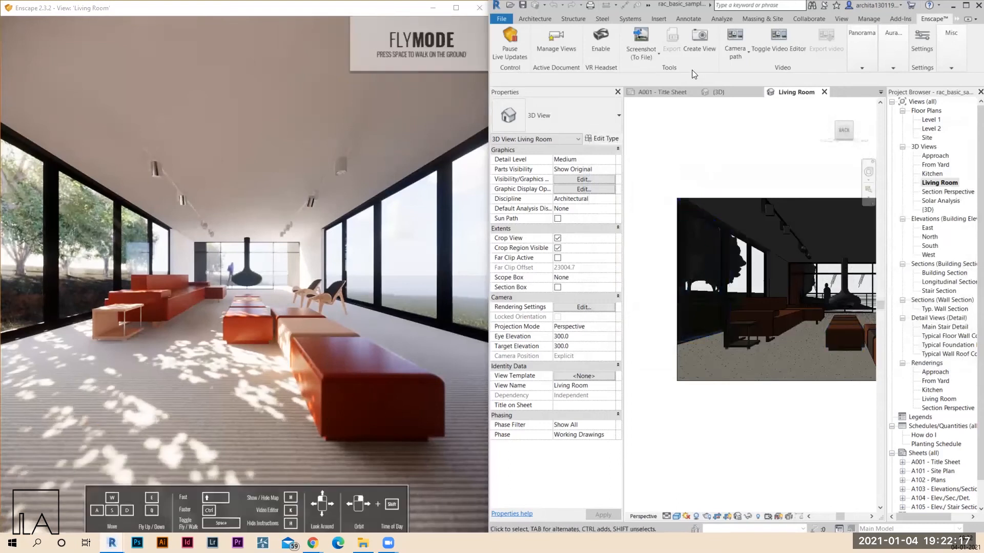
Save the current Enscape view as a rendering view in the Revit project, and close the Enscape window
click(653, 57)
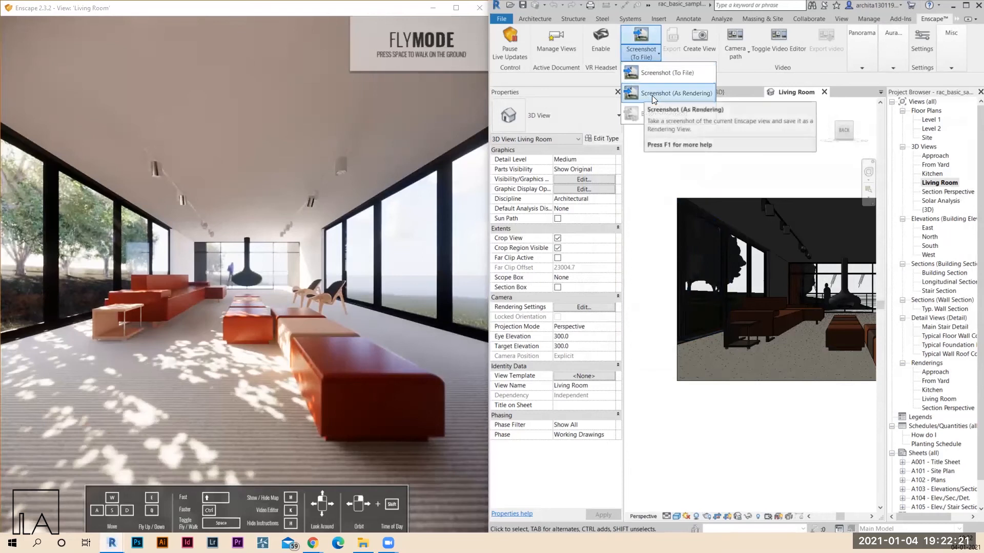
click(681, 97)
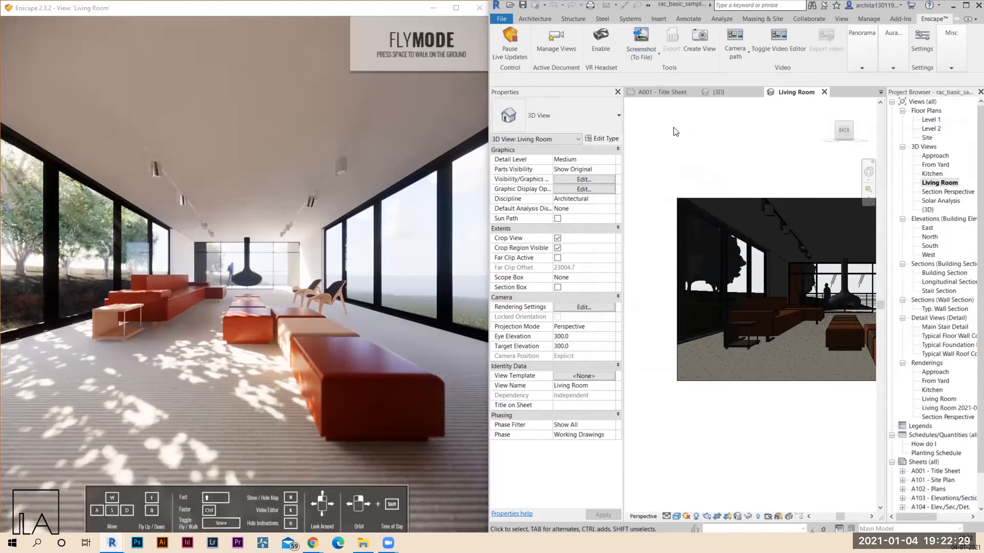
click(480, 8)
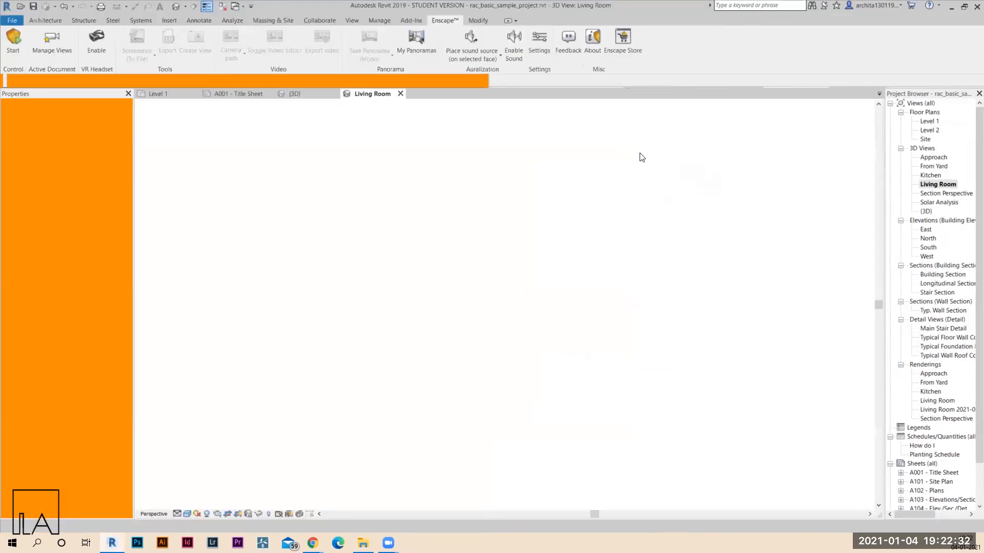
click(966, 5)
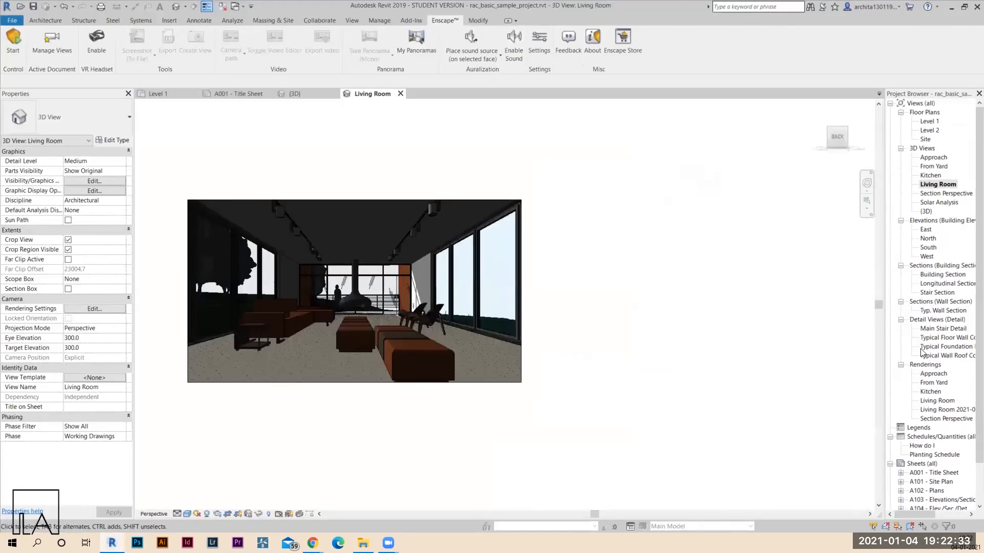
Open the new Enscape rendering of the Living Room, examine it up close, and return to the project's other Living Room views
double_click(919, 410)
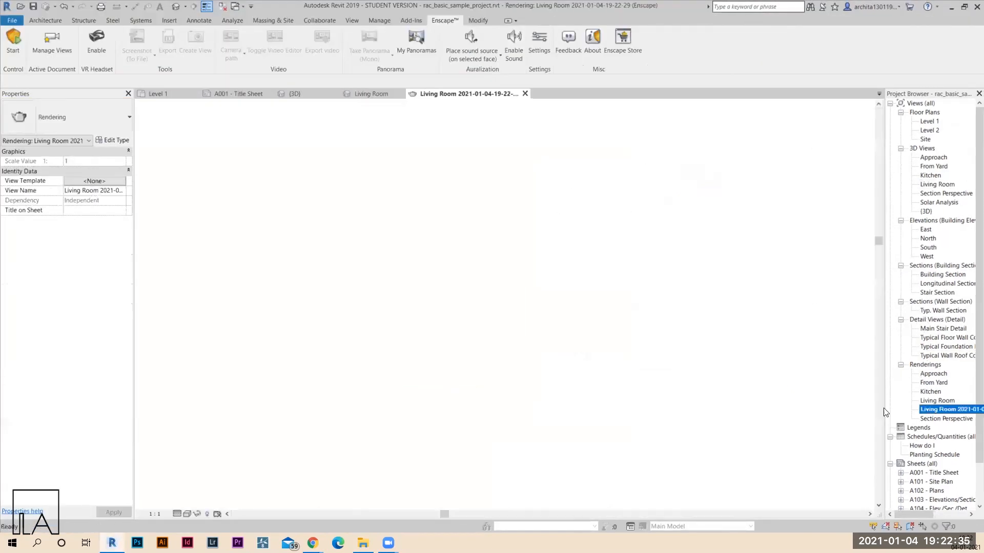
scroll(534, 205, up, 1)
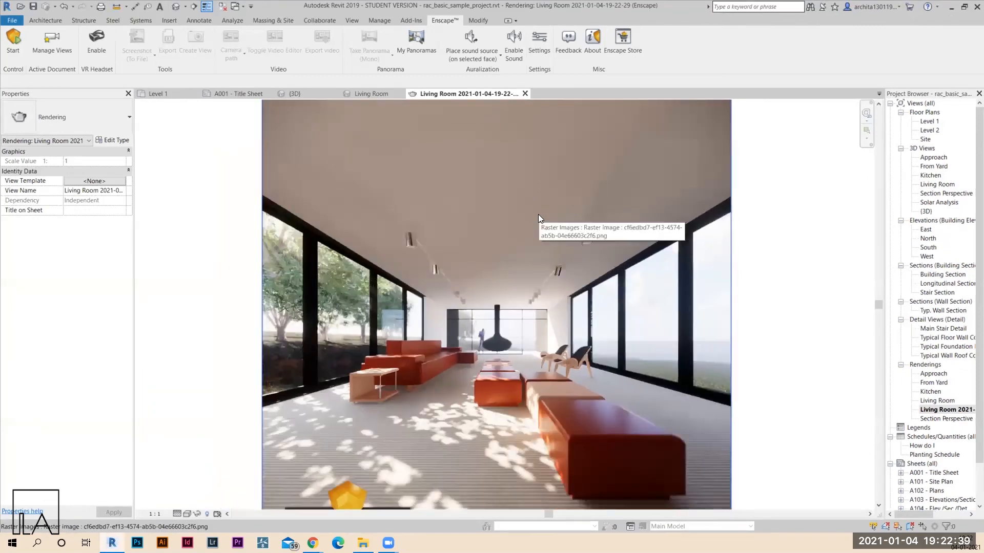
scroll(486, 351, up, 3)
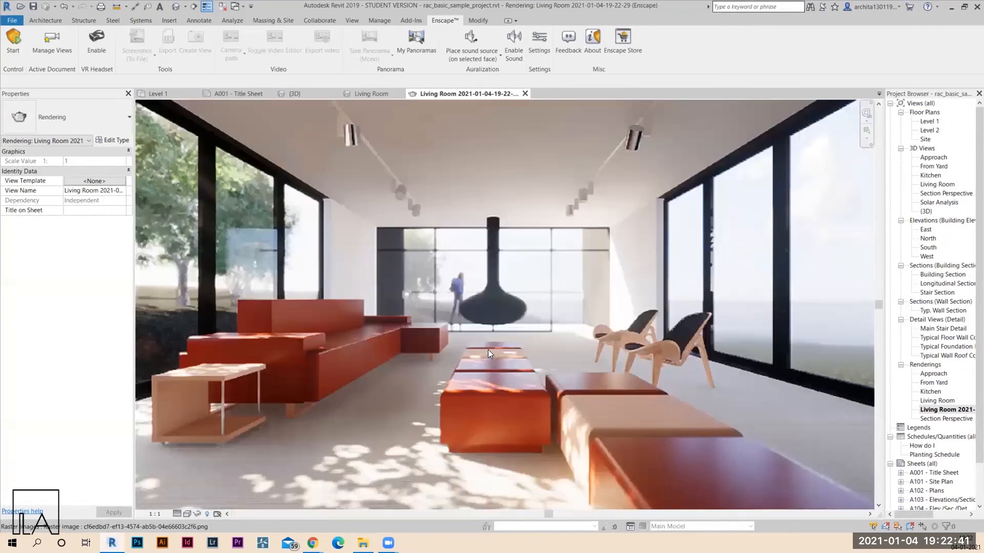
scroll(515, 303, down, 3)
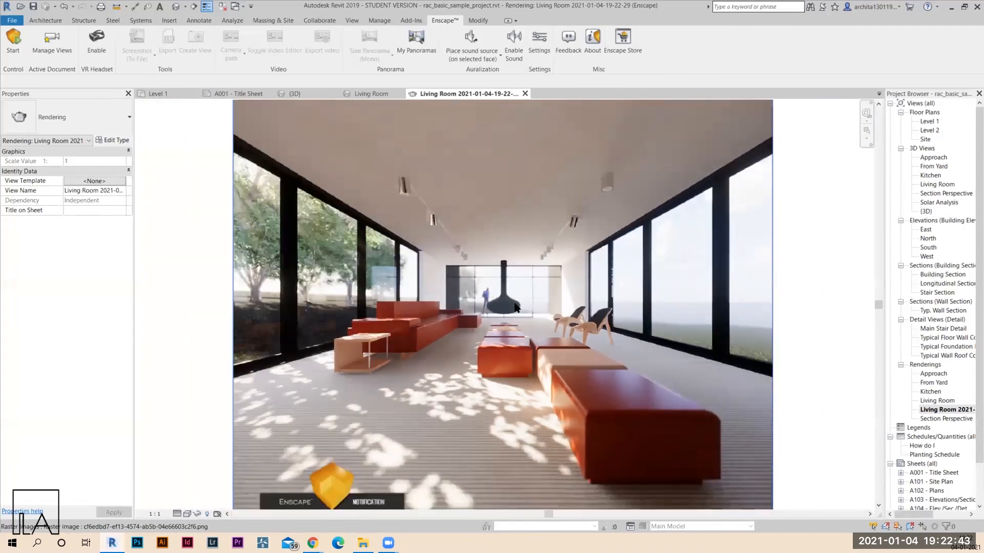
scroll(514, 306, down, 2)
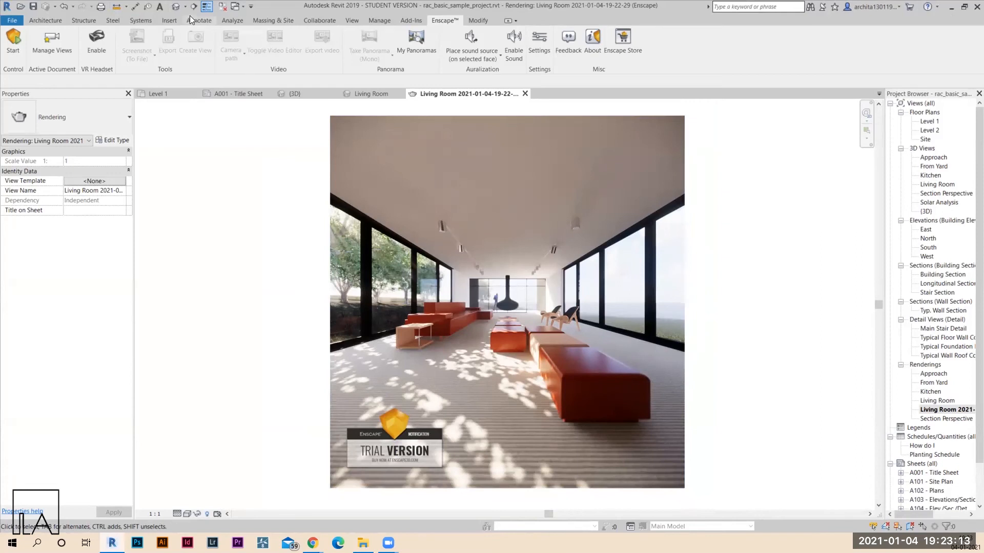
click(295, 94)
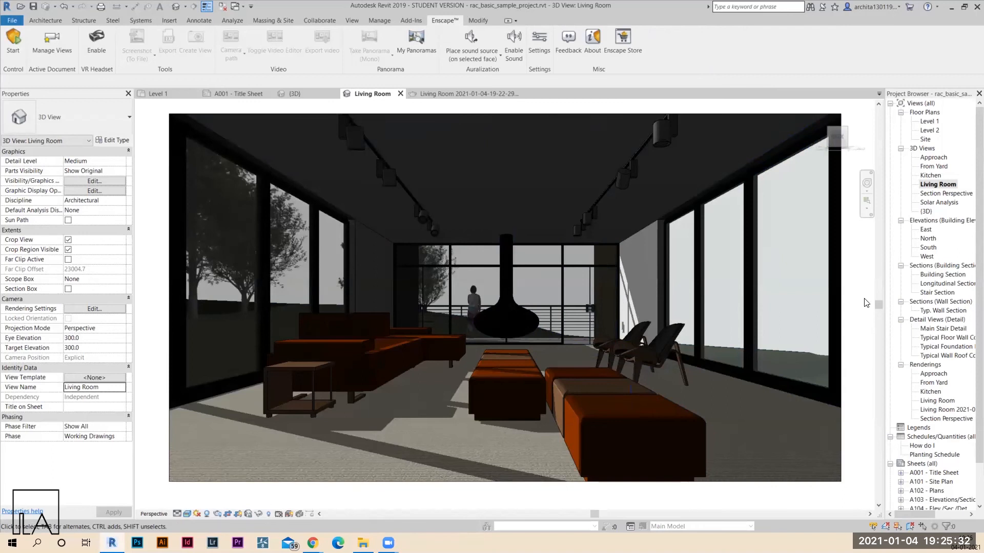
double_click(938, 401)
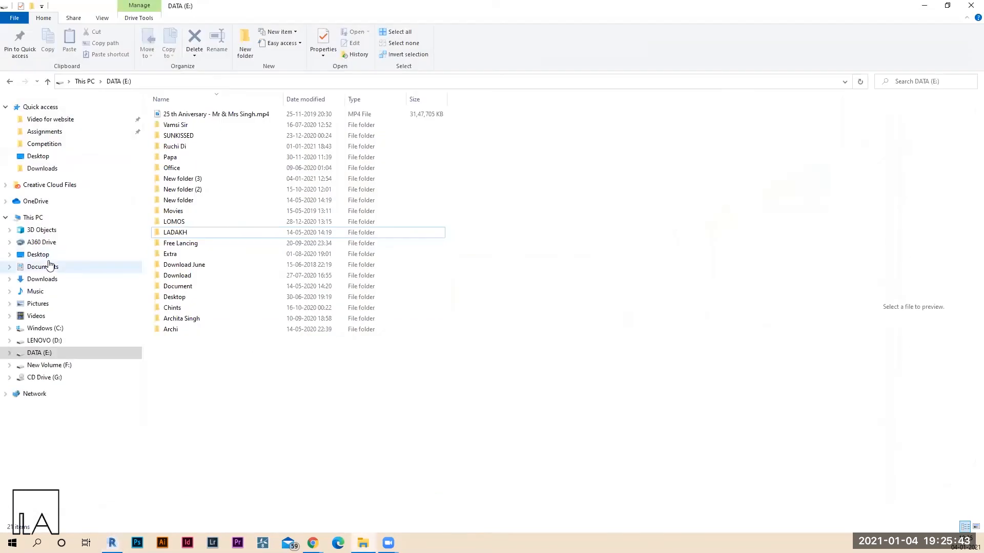
Switch to File Explorer, open the saved Enscape screenshot from the Desktop folder, and examine the image at different magnifications
click(46, 256)
double_click(220, 244)
scroll(560, 343, up, 5)
scroll(515, 187, down, 2)
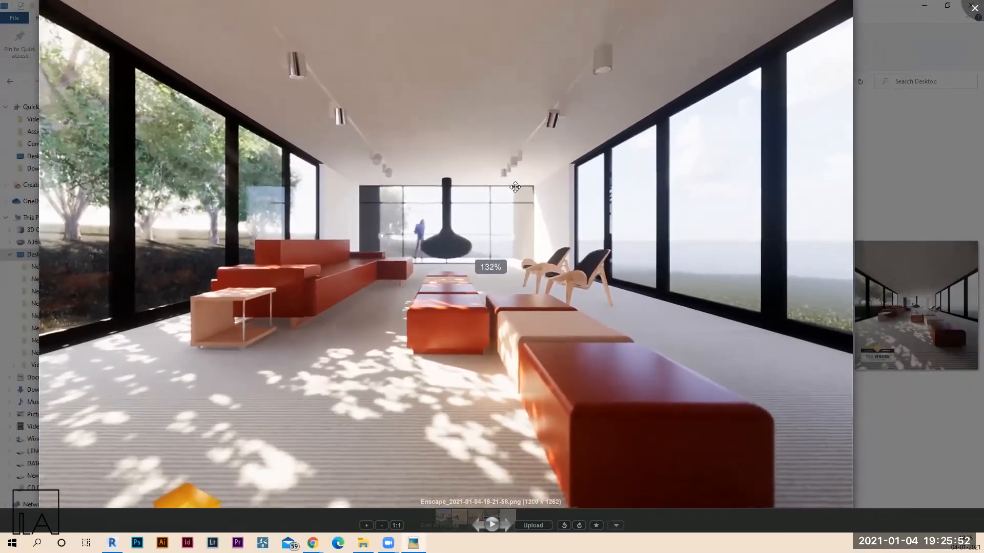
scroll(515, 187, down, 2)
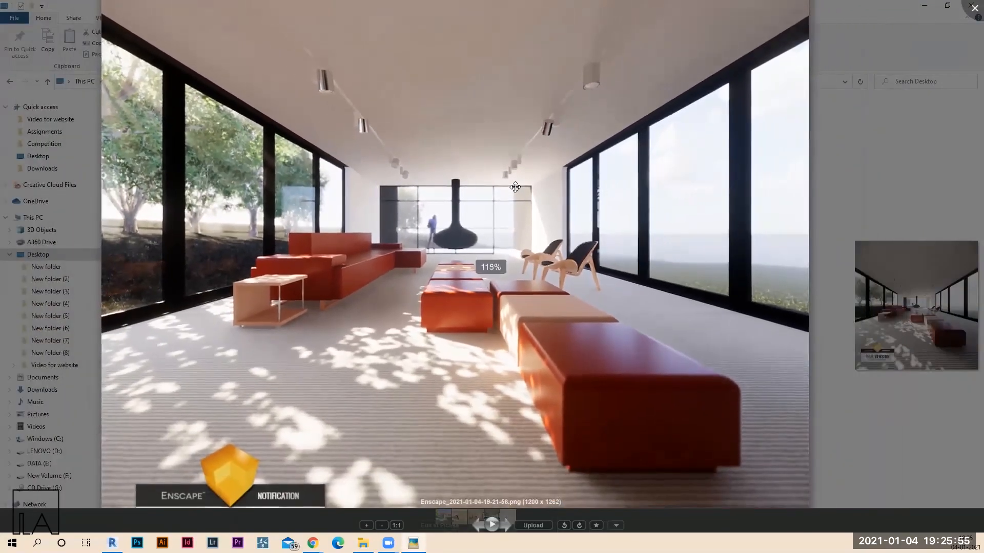
scroll(515, 187, down, 1)
scroll(515, 187, up, 1)
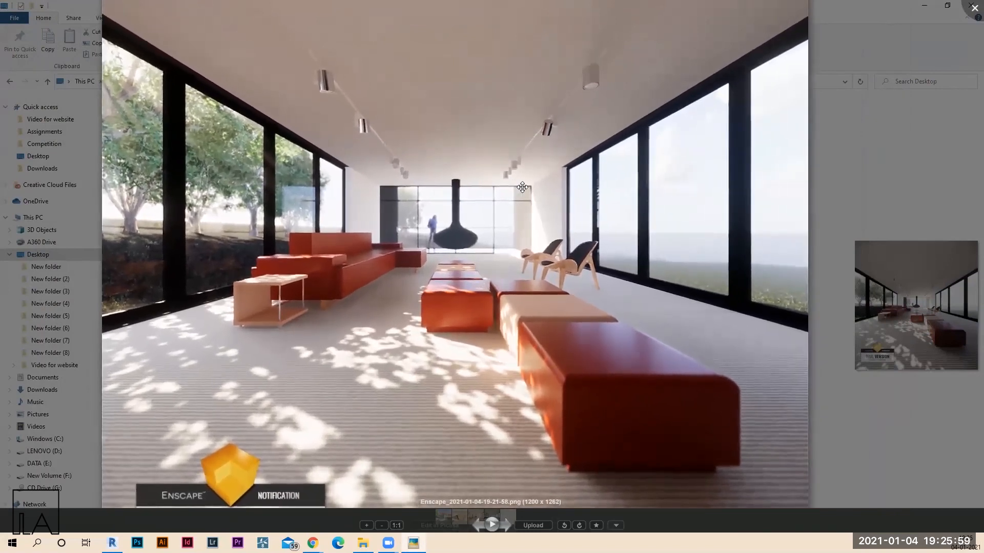